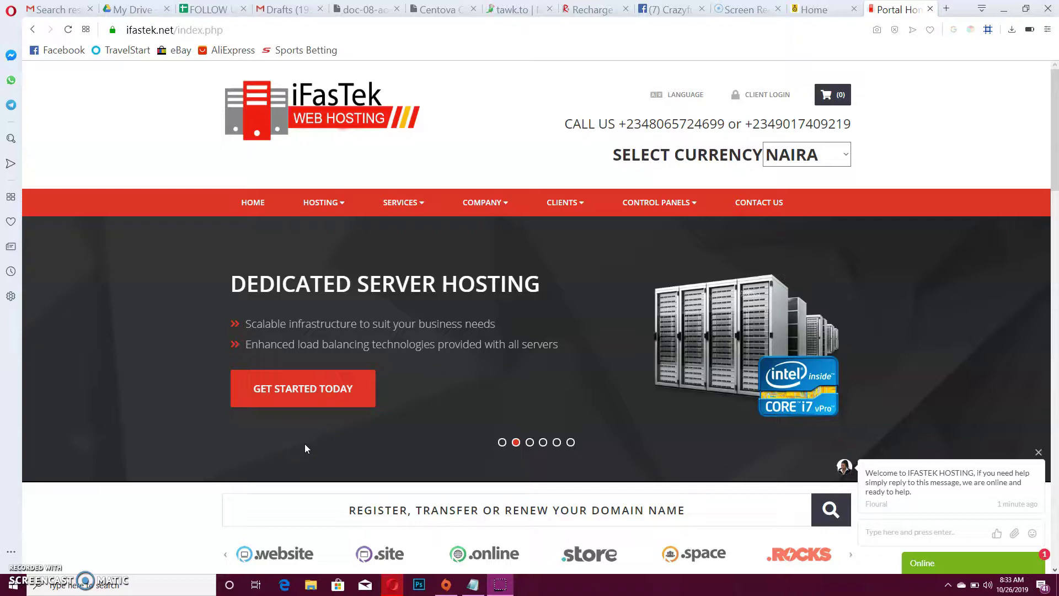
- View the BUTT streaming client page on the butt website
click(808, 9)
click(617, 55)
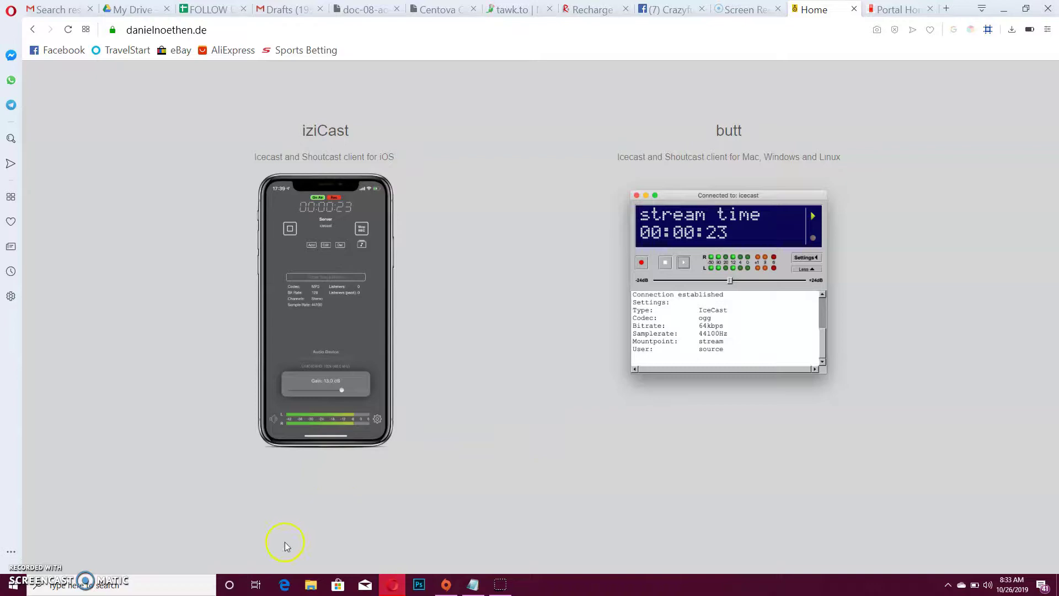
click(850, 78)
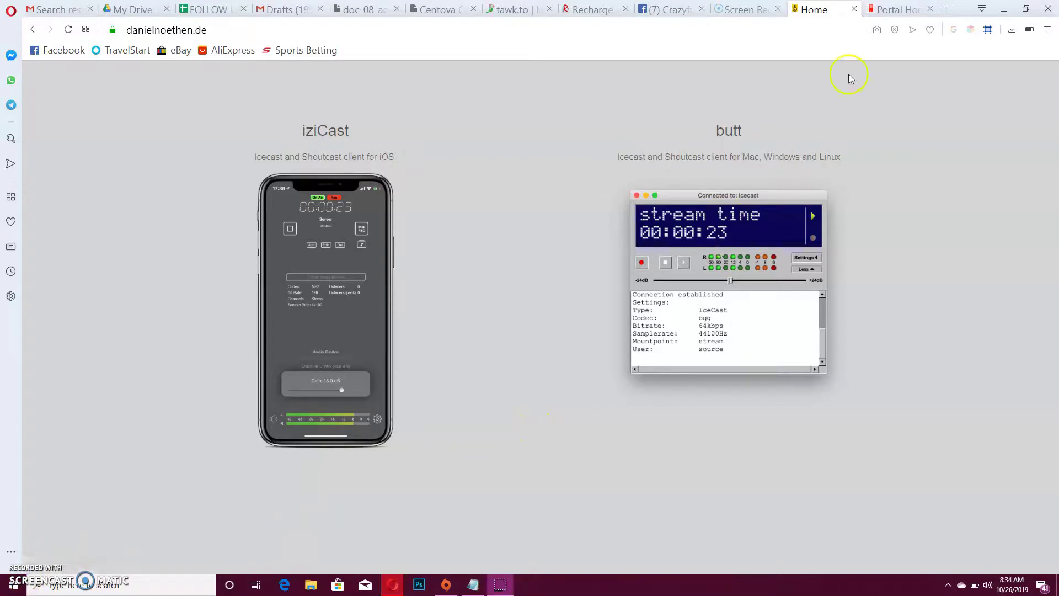
- Return to the iFasTek home page and open the Centova Cast Radio Panel login page
click(893, 10)
click(590, 142)
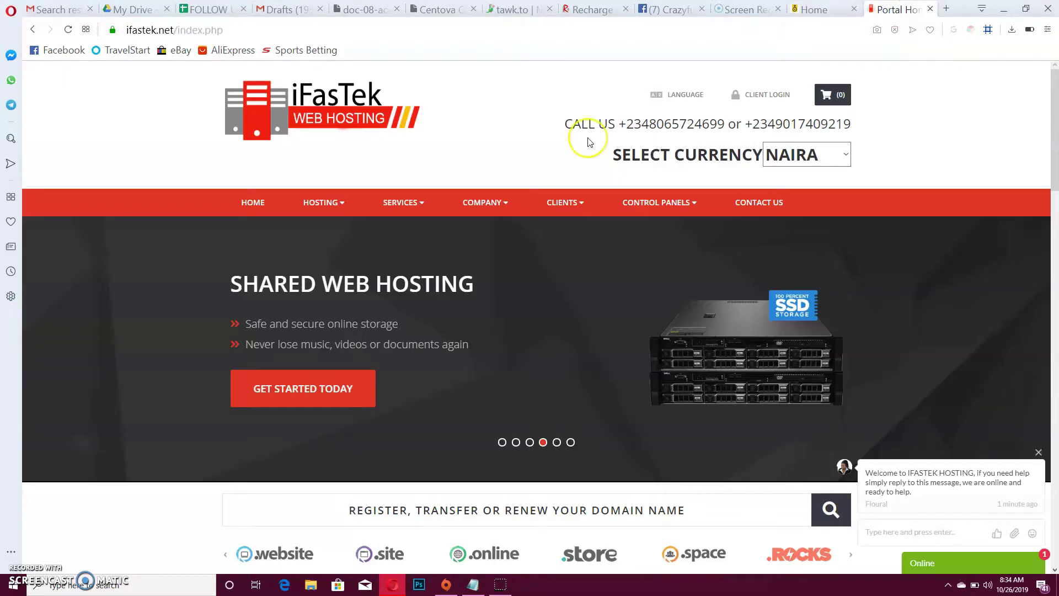
click(651, 207)
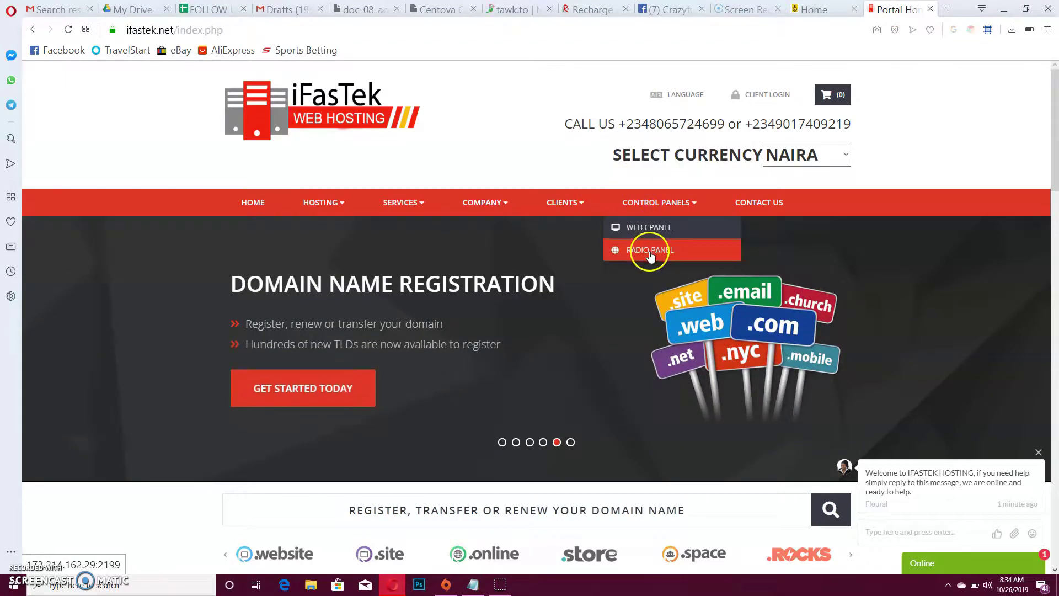
click(657, 251)
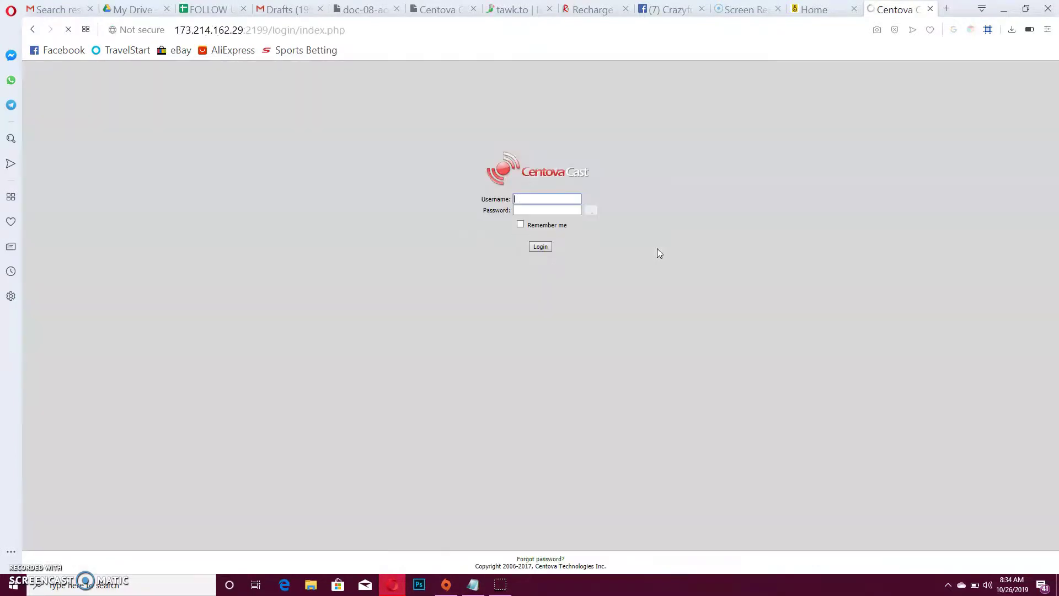
- Enter the account username in the login form's Username field
click(559, 197)
text(ifa)
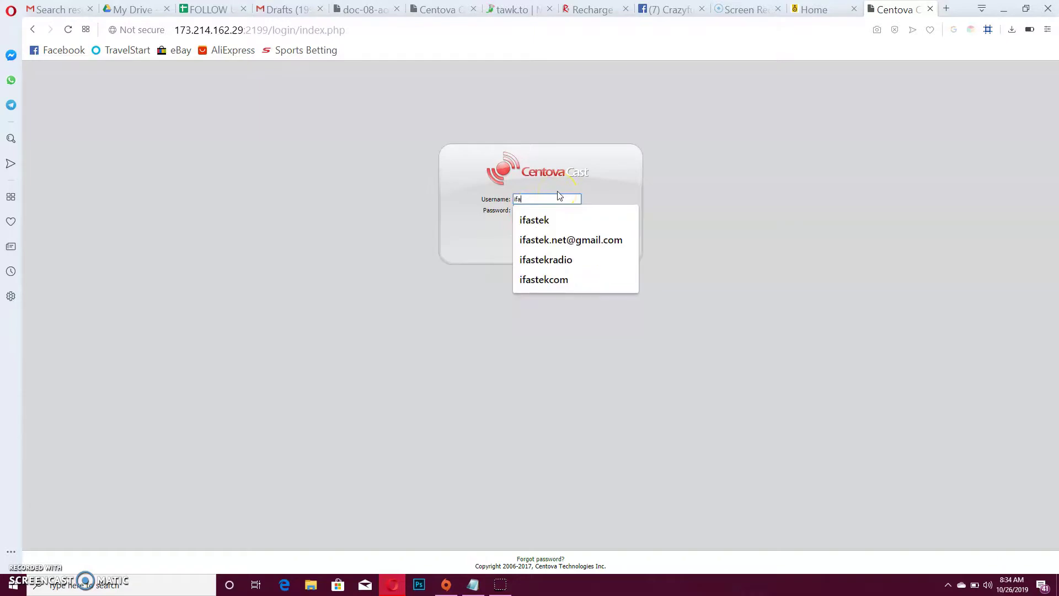
text(stek)
click(428, 359)
- Select the saved account password in the Notepad note
click(473, 584)
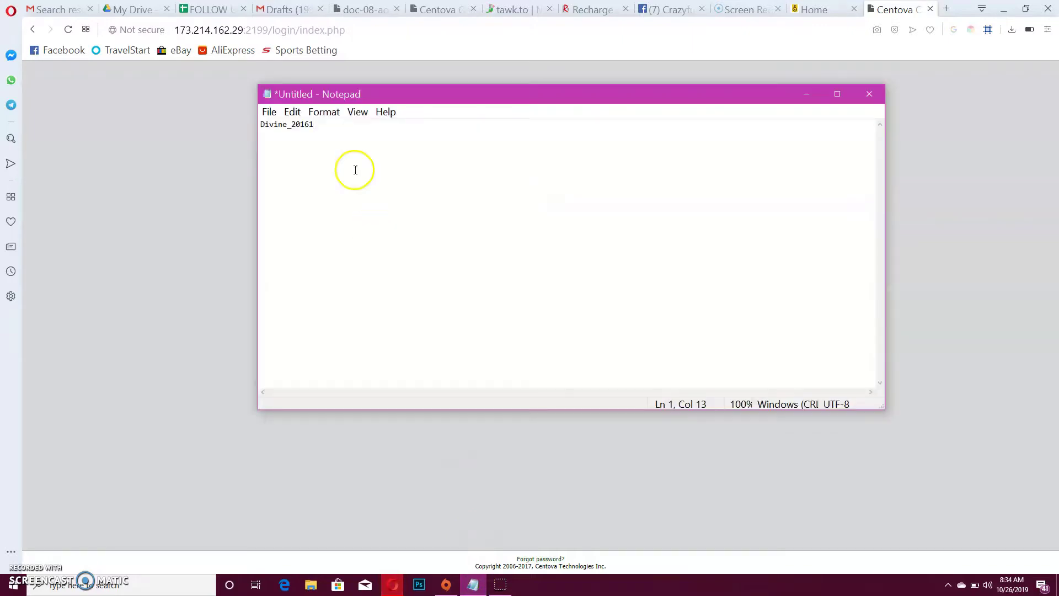
double_click(343, 127)
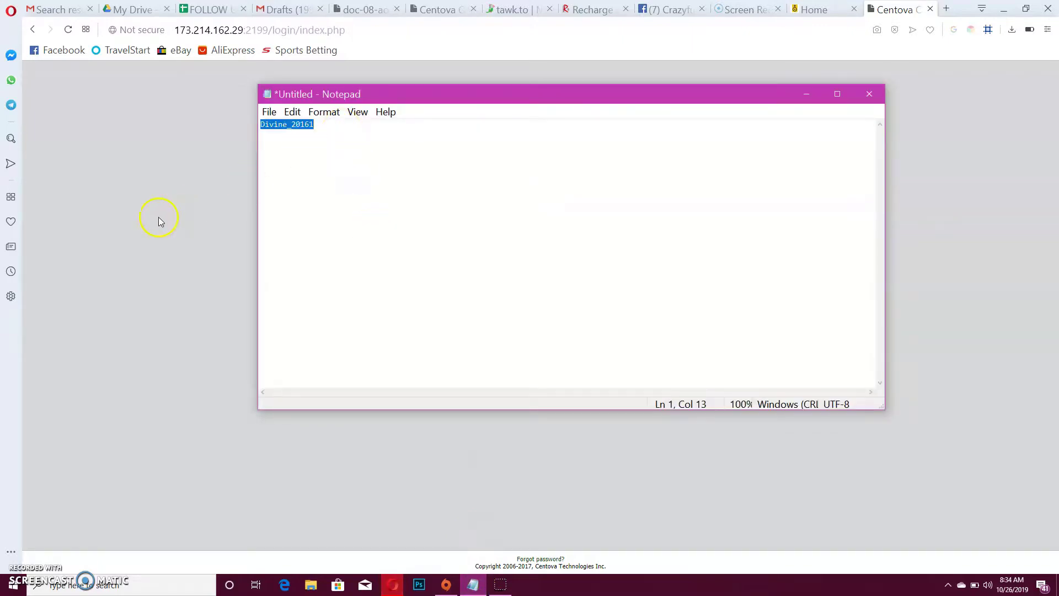
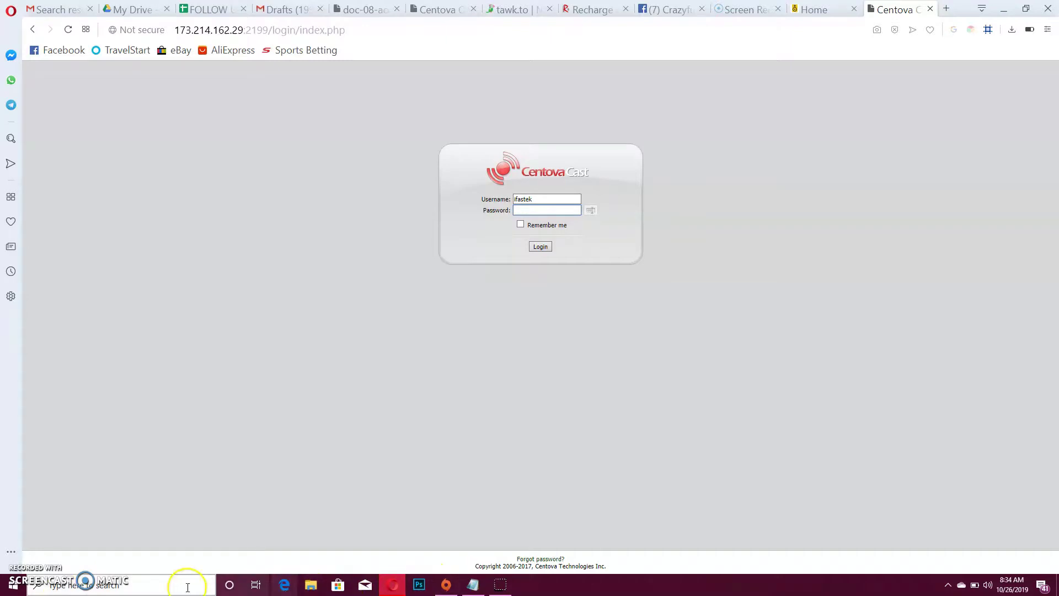
- Log in to the Centova Cast control panel with the pasted account password
click(545, 211)
key(ctrl+v)
click(533, 246)
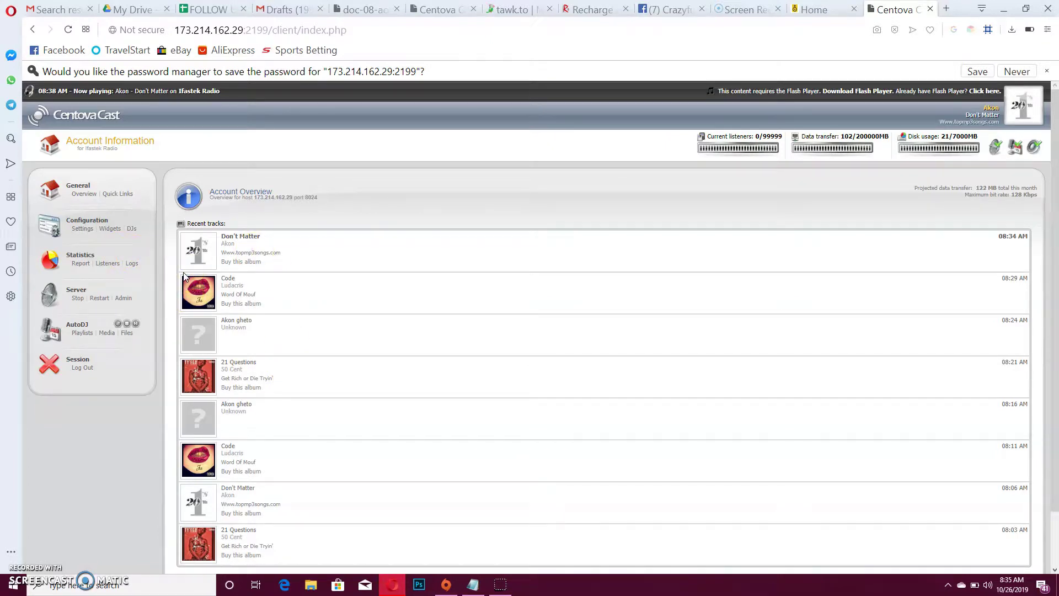
click(113, 197)
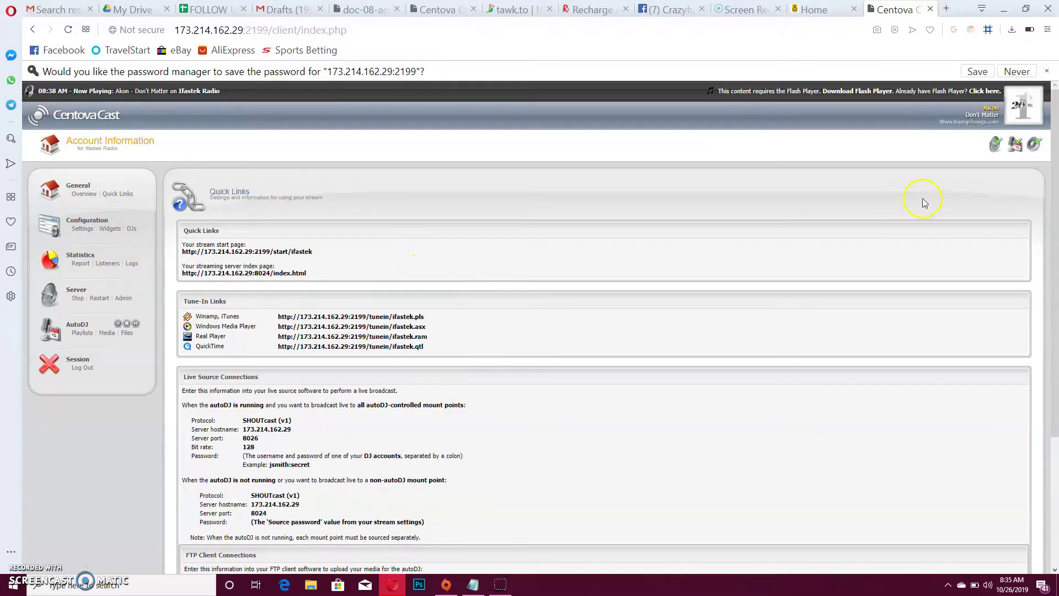
- Scroll Quick Links down to the SHOUTcast (v1) live source settings for ports 8026 and 8024
drag(1053, 196, 1055, 319)
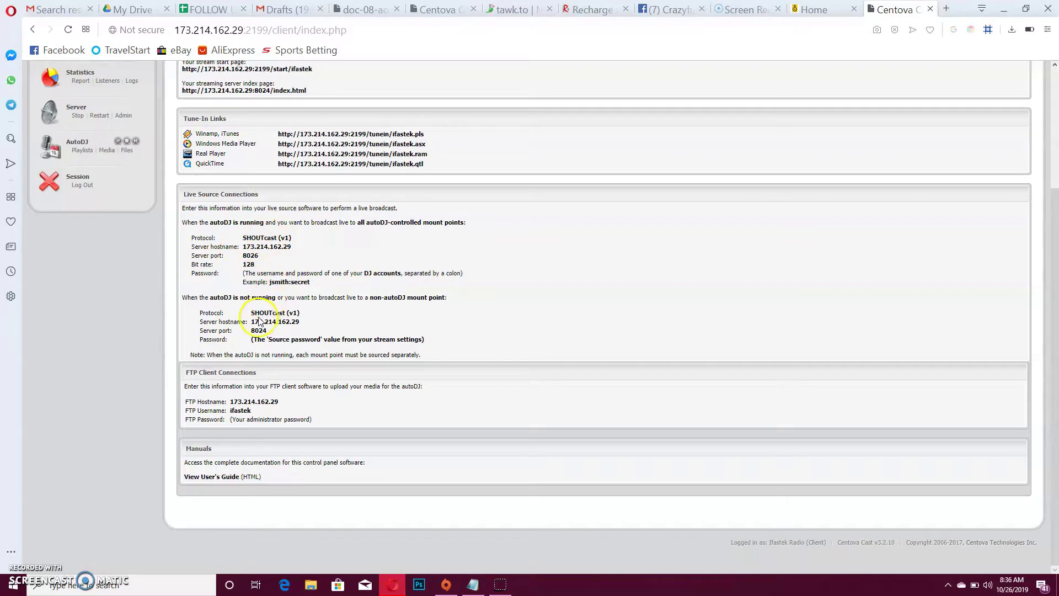
click(11, 574)
- Go to the butt project page on danielnoethen.de and scroll down to its Download section
click(820, 14)
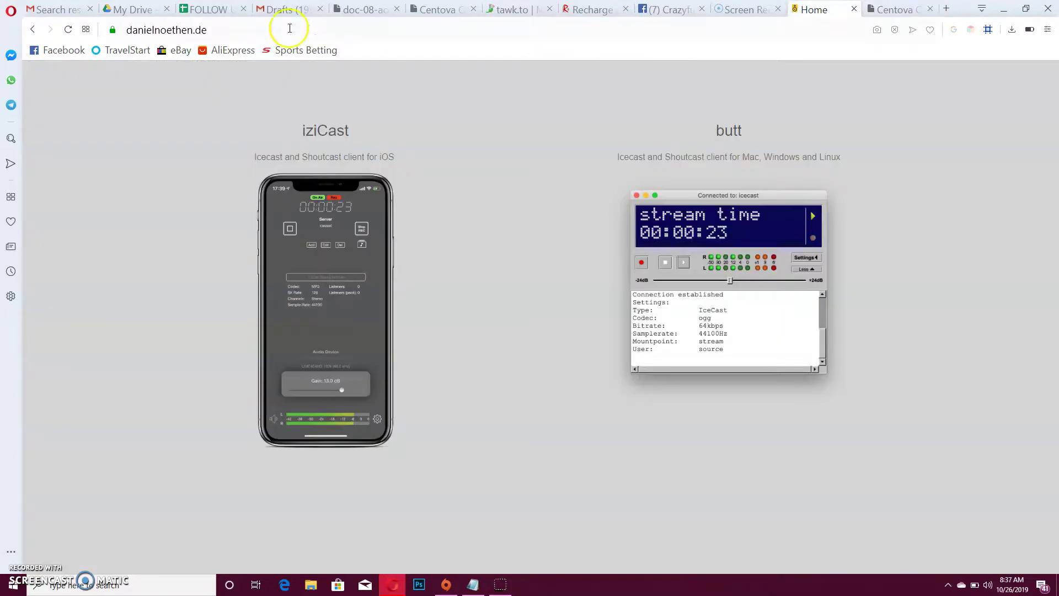
click(230, 30)
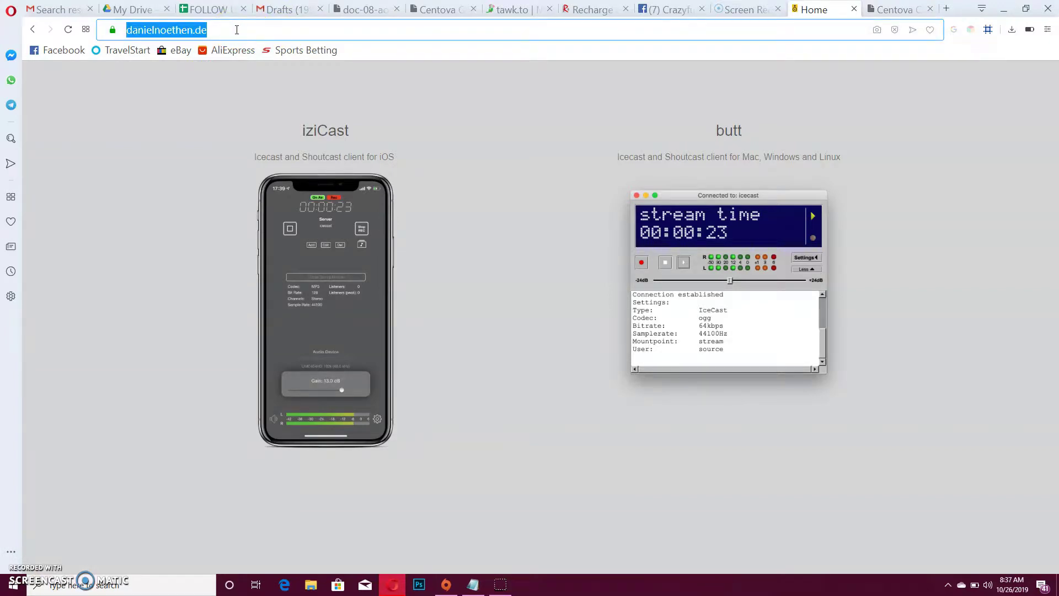
drag(717, 131, 747, 132)
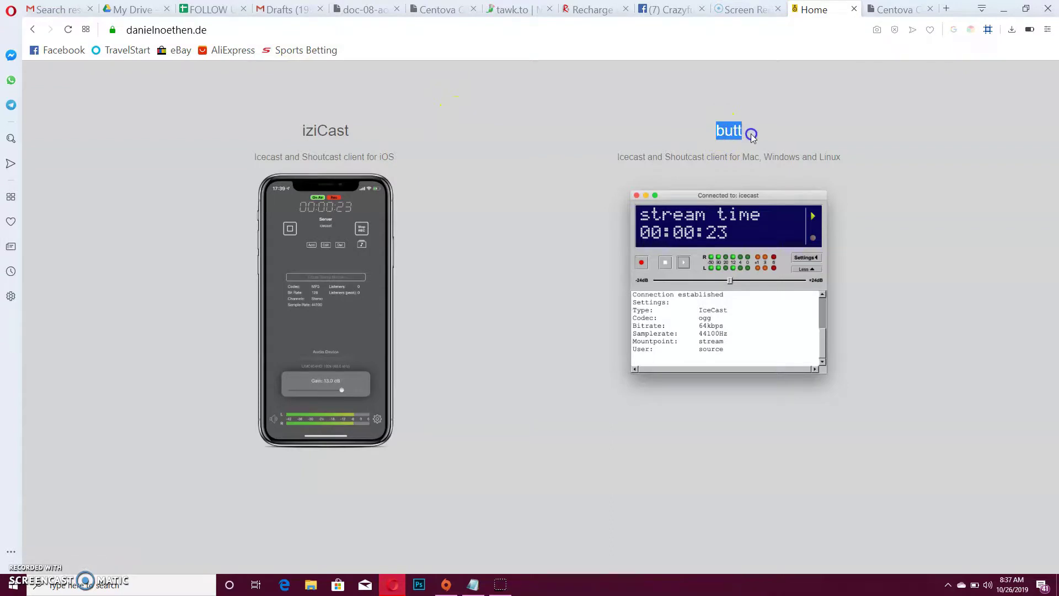
click(902, 157)
click(715, 253)
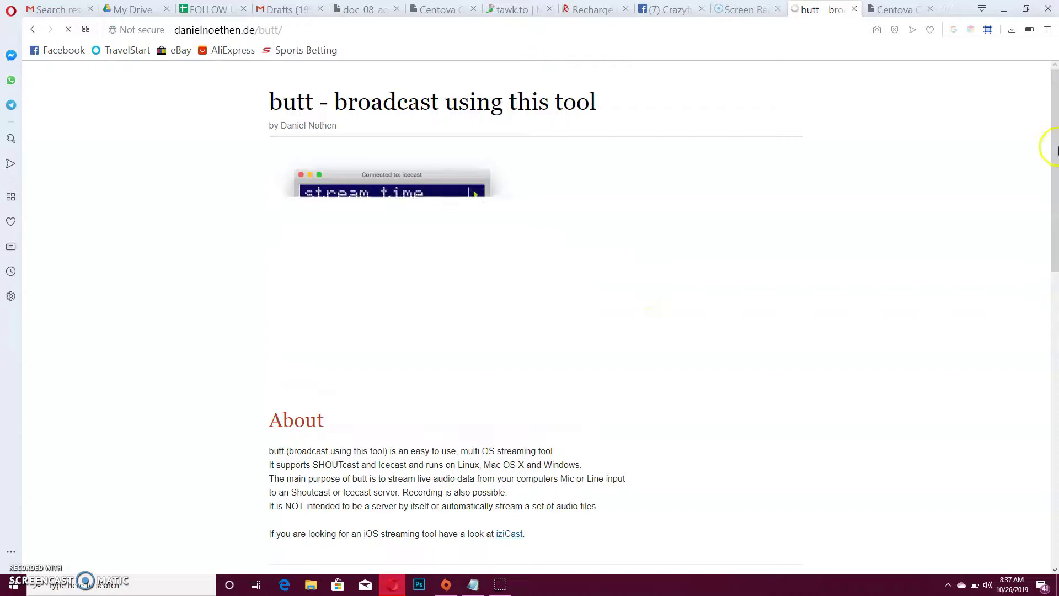
drag(1055, 159, 1055, 456)
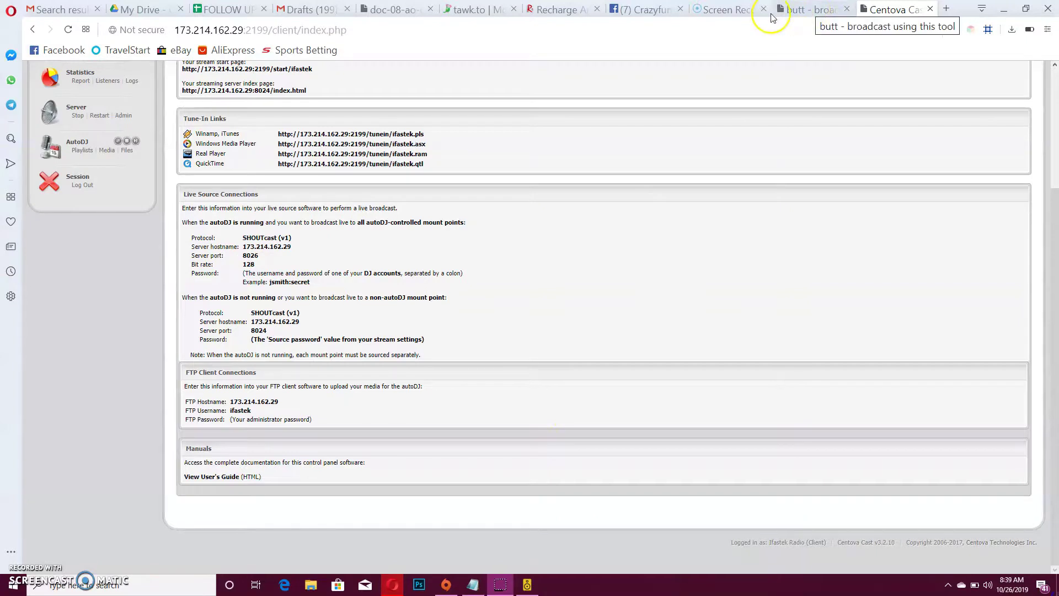
- Return to the butt page, scroll back up, and restore the running butt 0.1.18 window
click(794, 11)
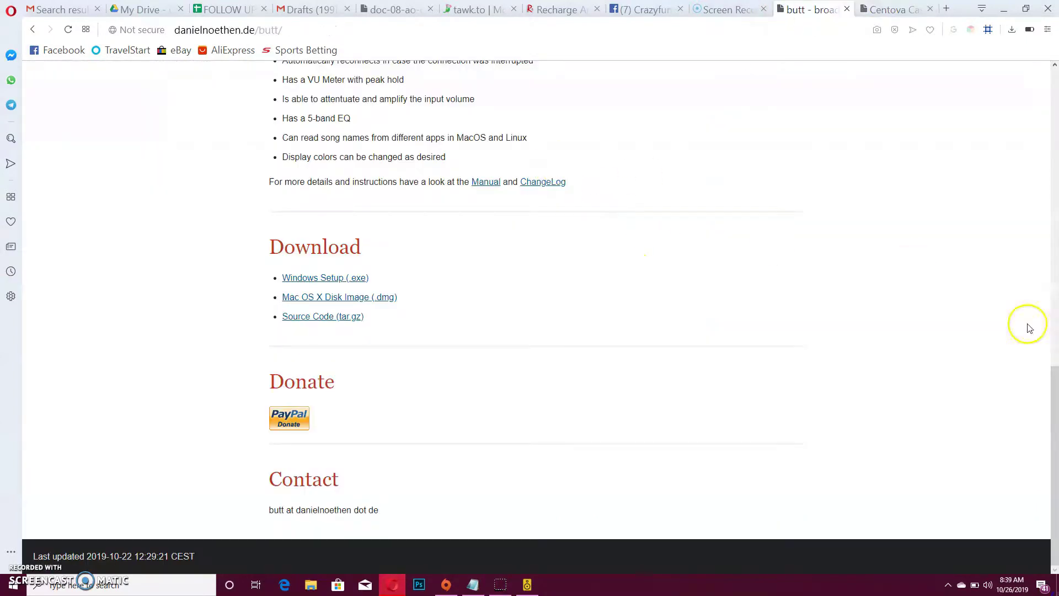
drag(1053, 484, 1054, 169)
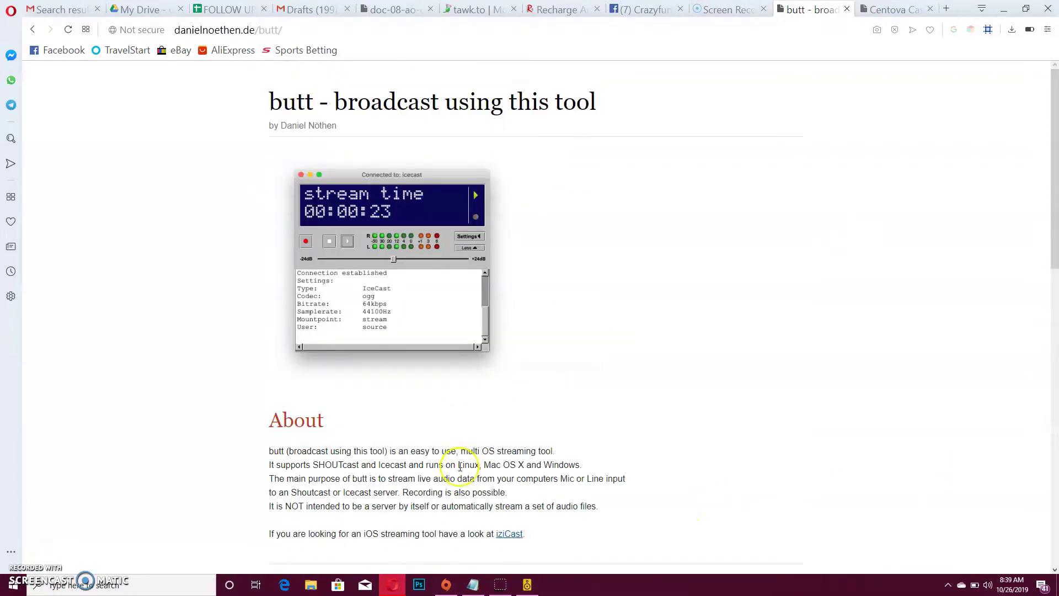
click(527, 585)
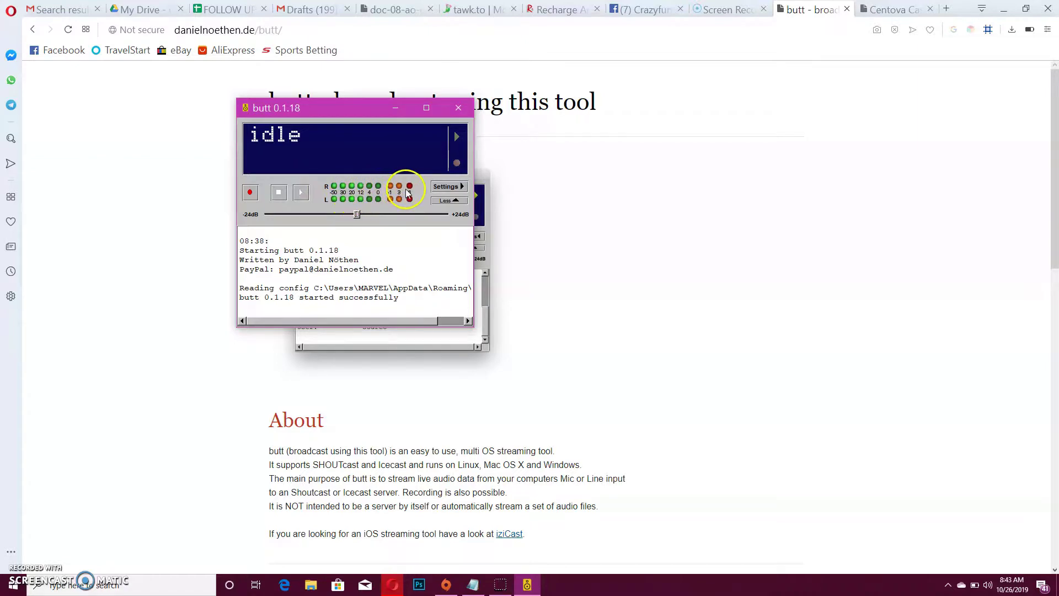
click(448, 186)
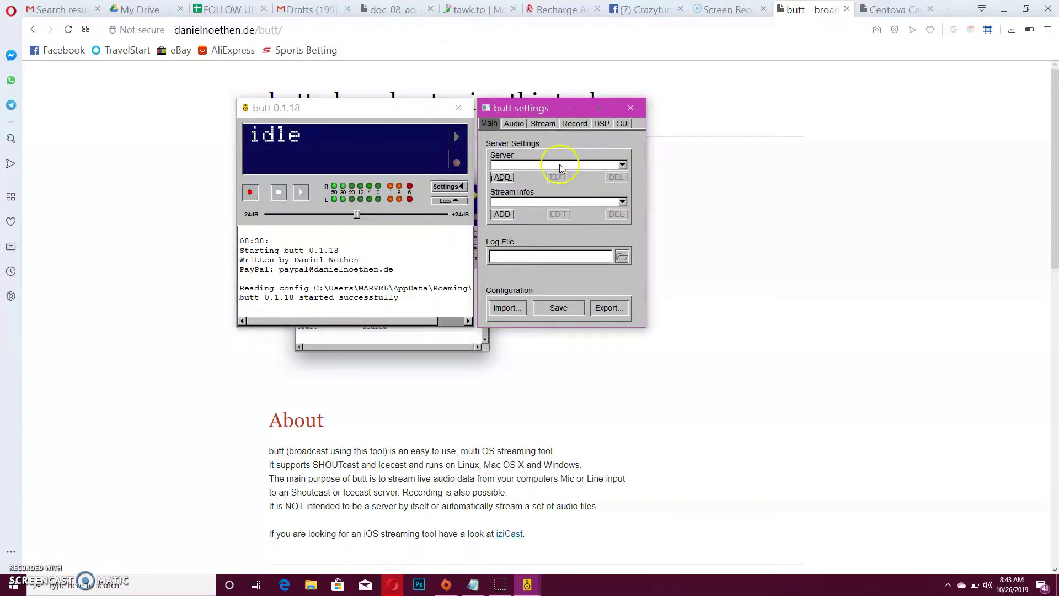
- Restore butt's settings window showing Realtek microphone, stereo, 44100Hz and MP3 at 40k
mouse_move(500, 584)
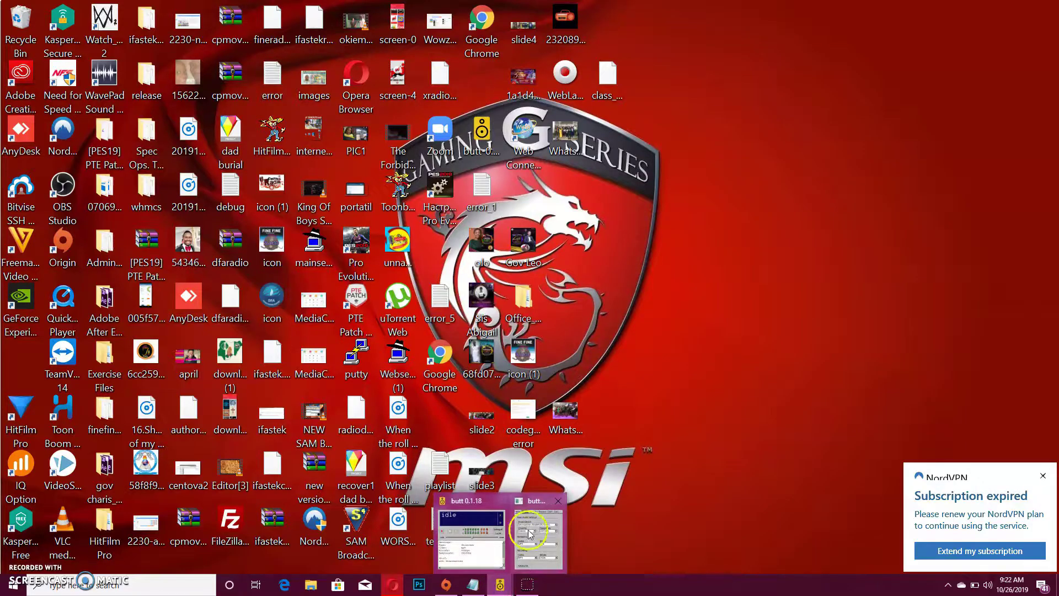
click(528, 534)
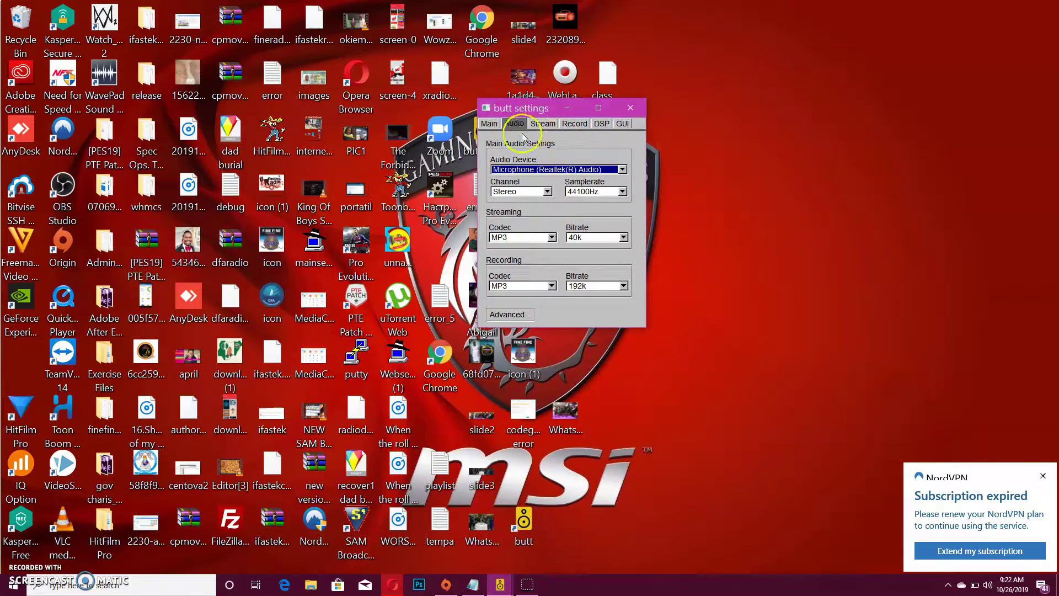
click(490, 124)
click(517, 124)
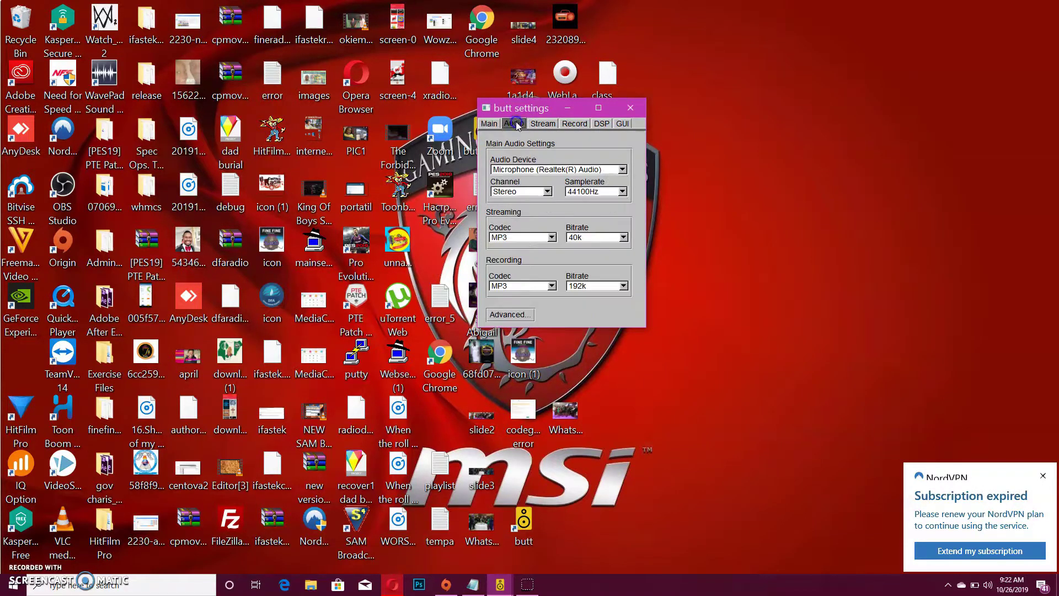
click(549, 170)
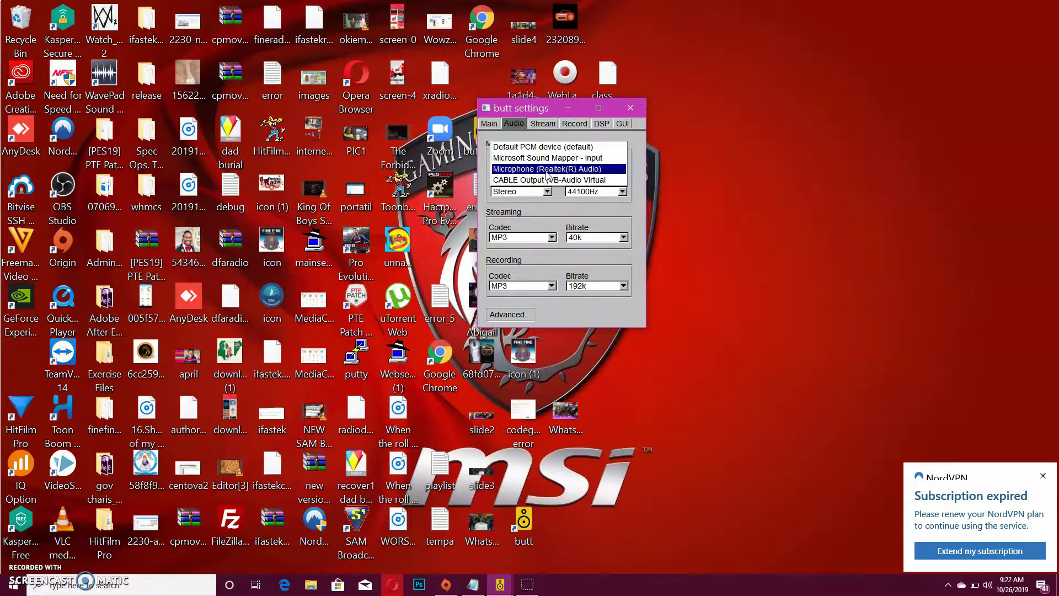
click(611, 176)
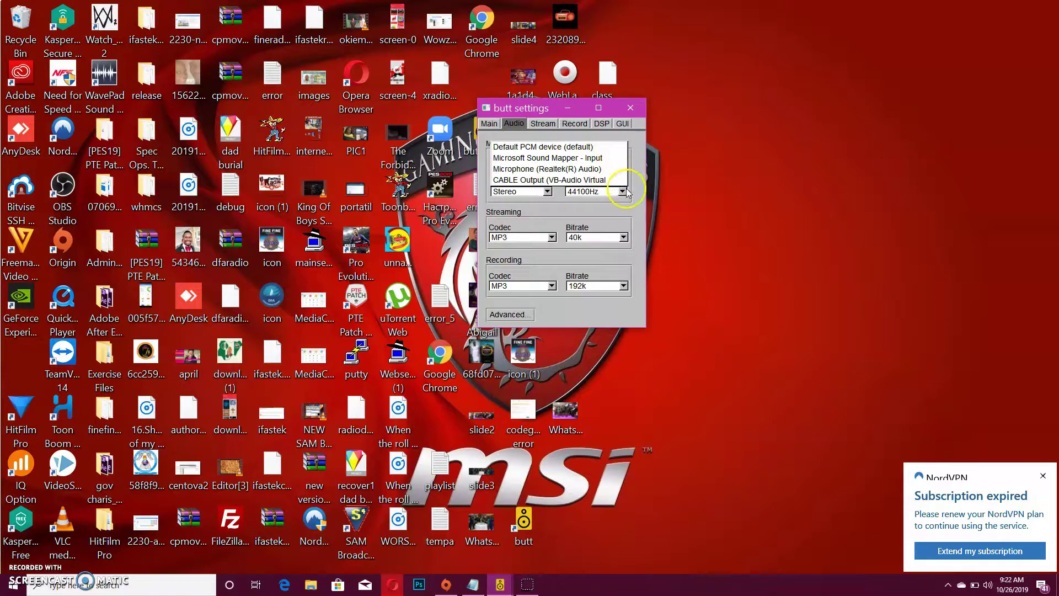
click(634, 182)
click(562, 184)
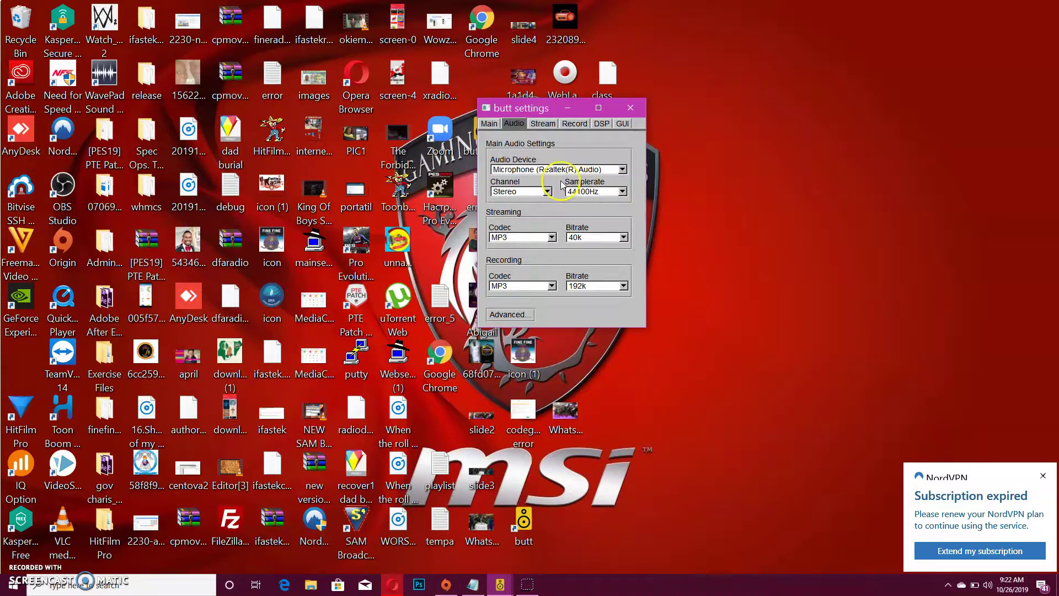
click(559, 173)
click(548, 191)
click(525, 205)
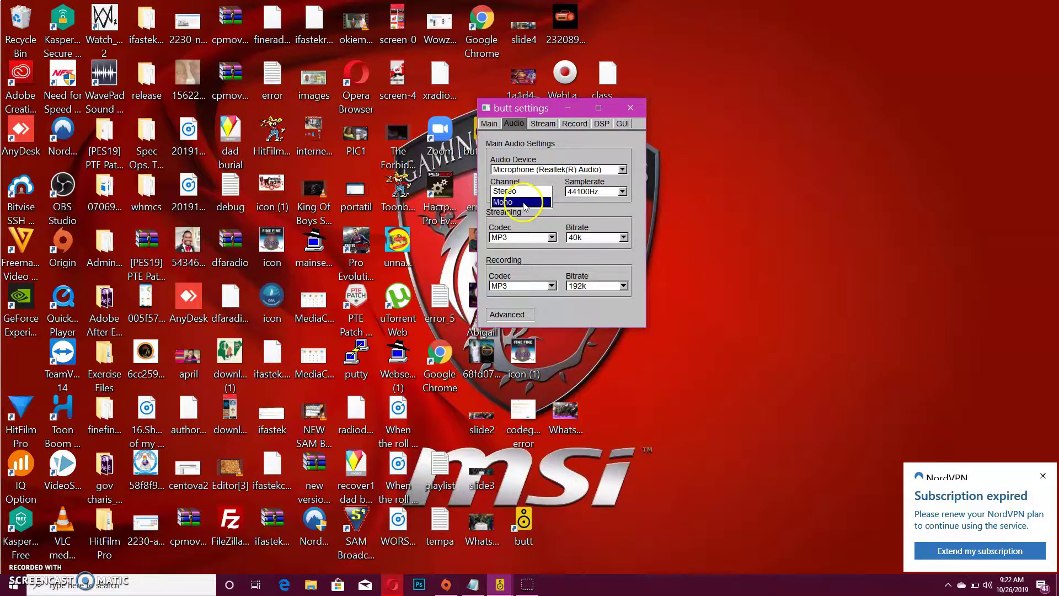
click(568, 192)
click(624, 191)
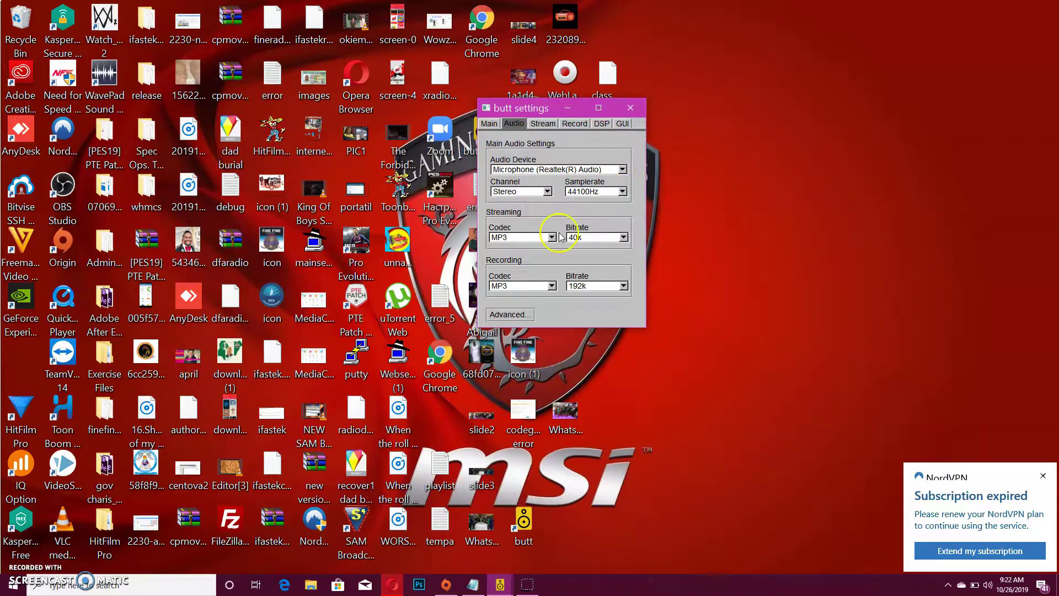
click(624, 239)
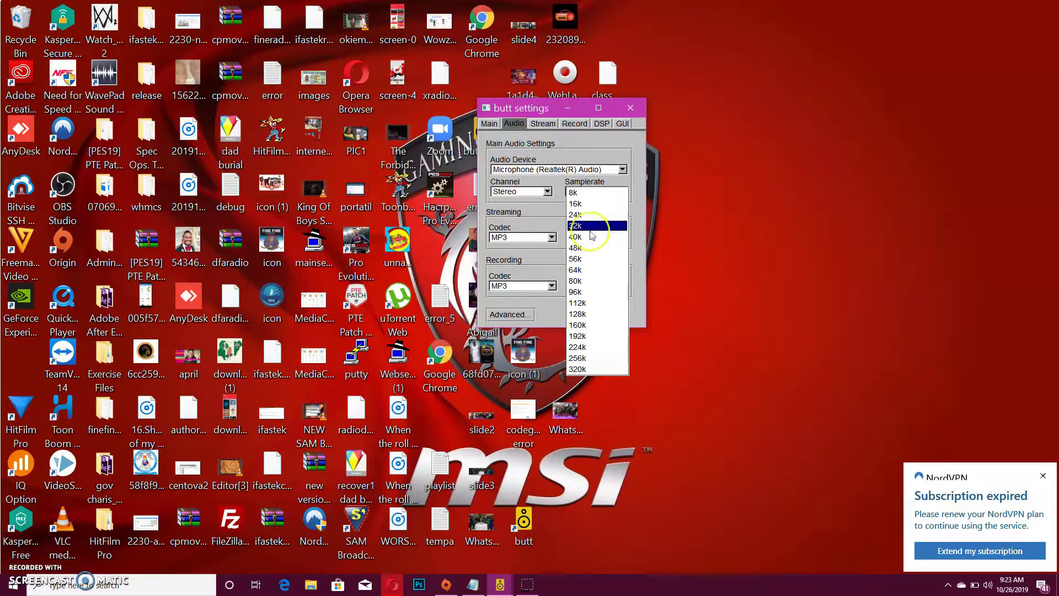
click(593, 227)
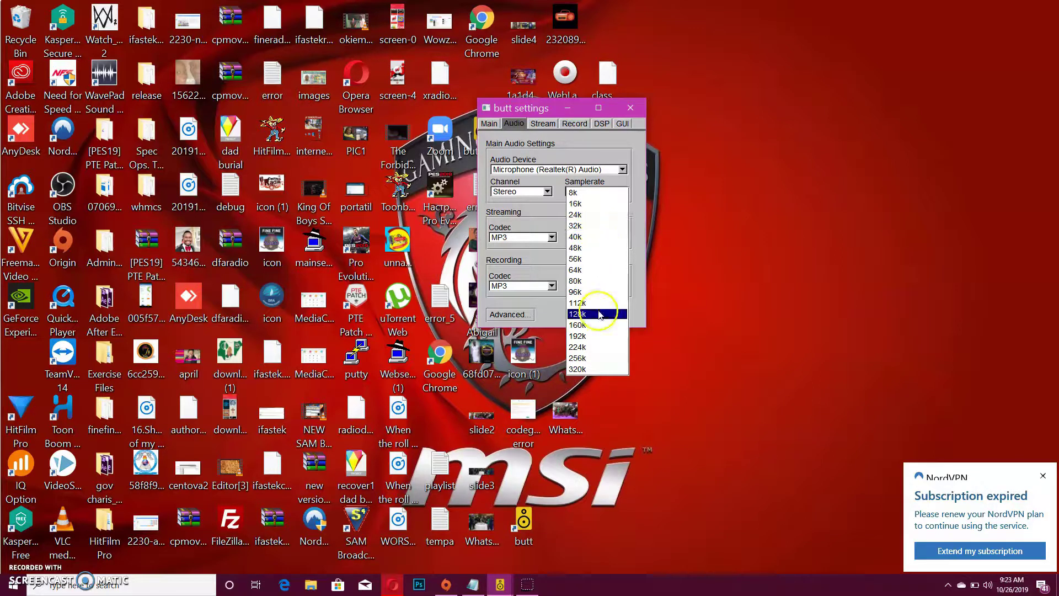
click(597, 292)
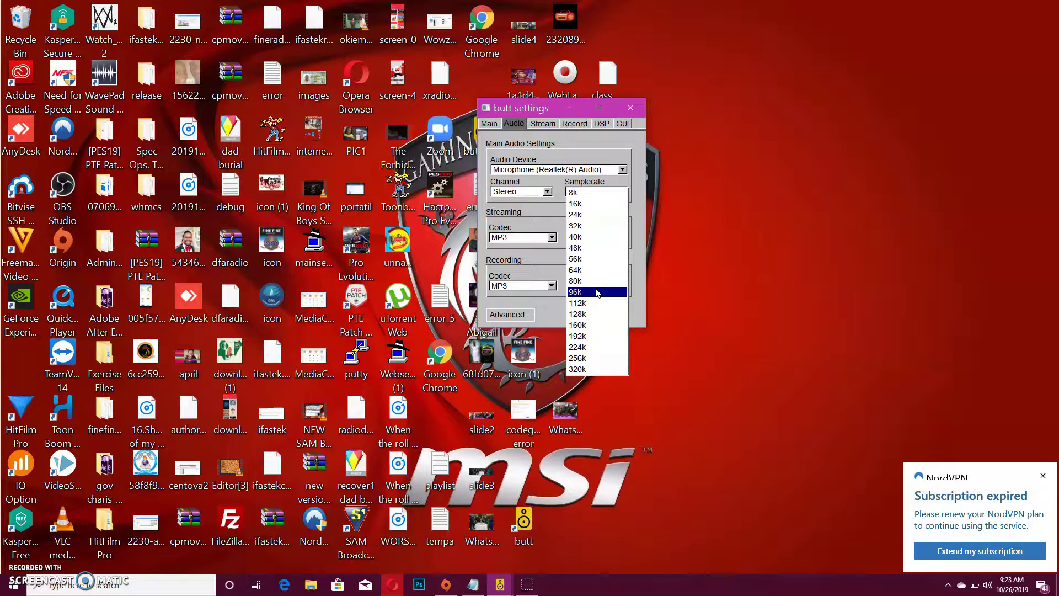
click(595, 227)
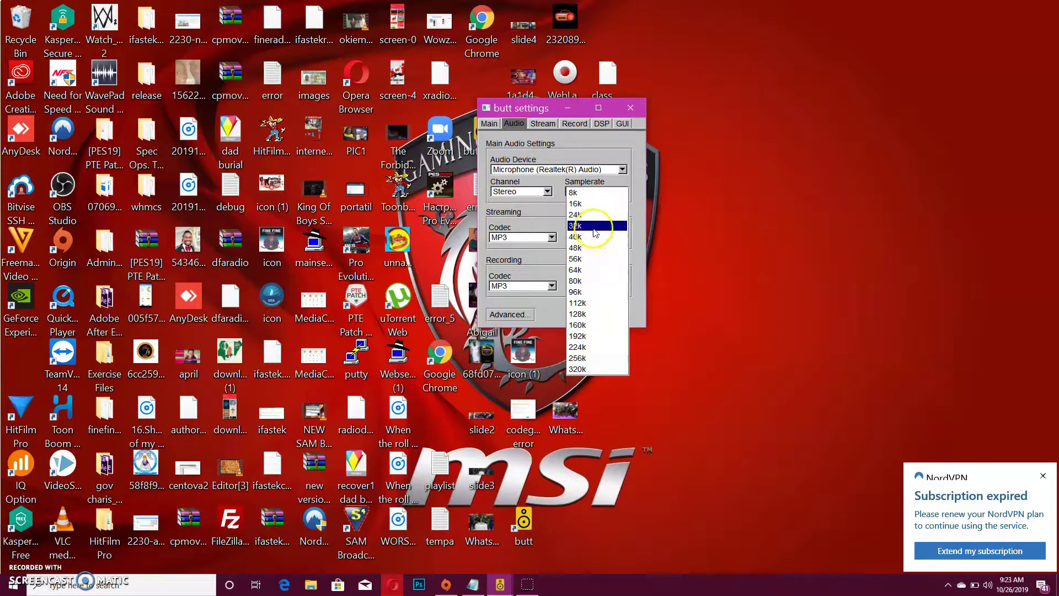
click(552, 222)
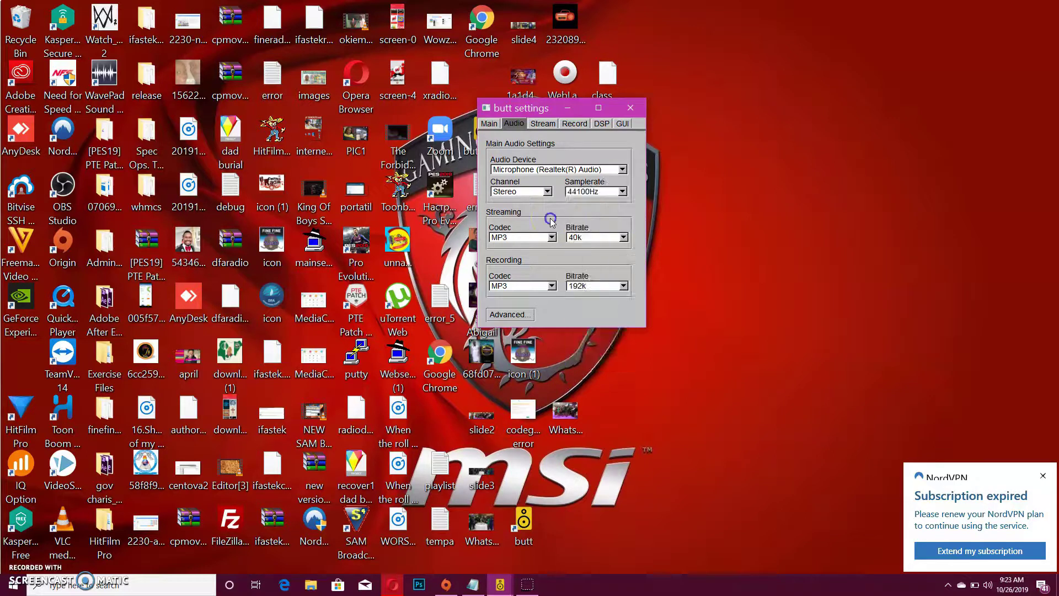
click(595, 242)
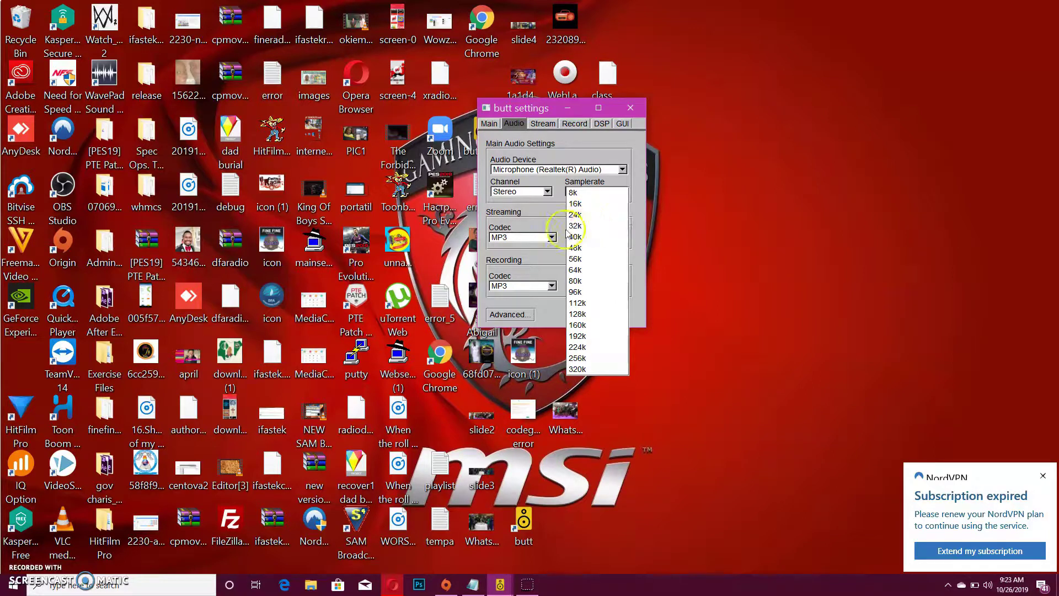
click(551, 220)
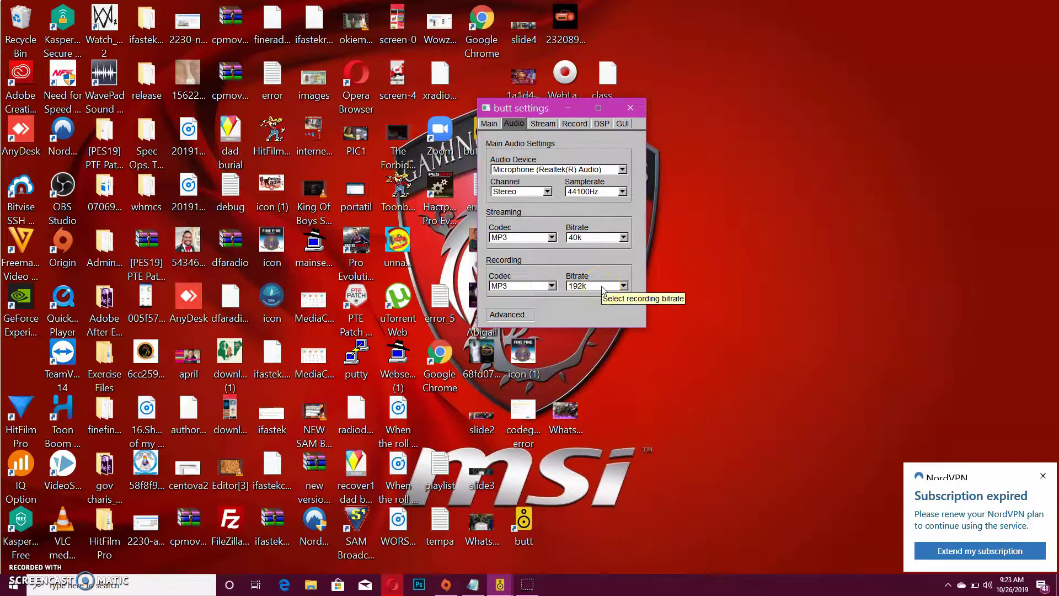
click(527, 317)
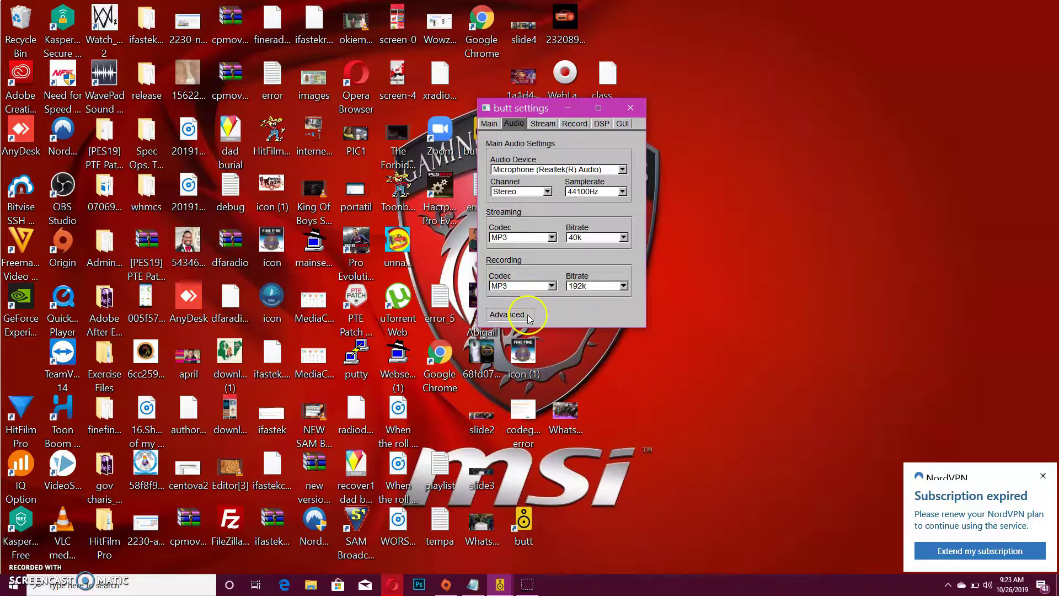
click(548, 361)
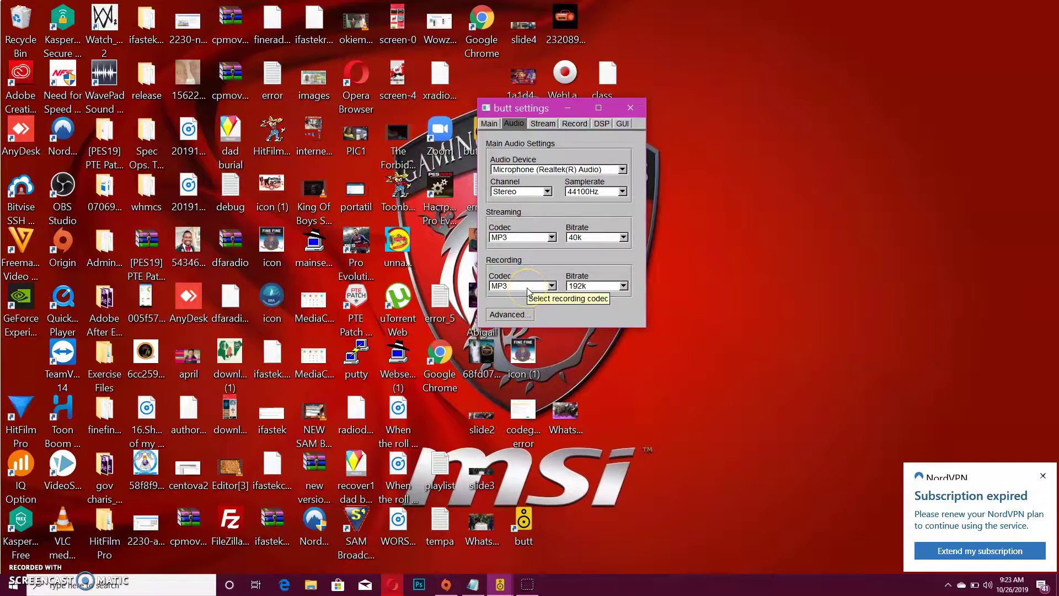
- Keep the streaming codec as MP3 and bring butt's main window back beside Settings
click(551, 237)
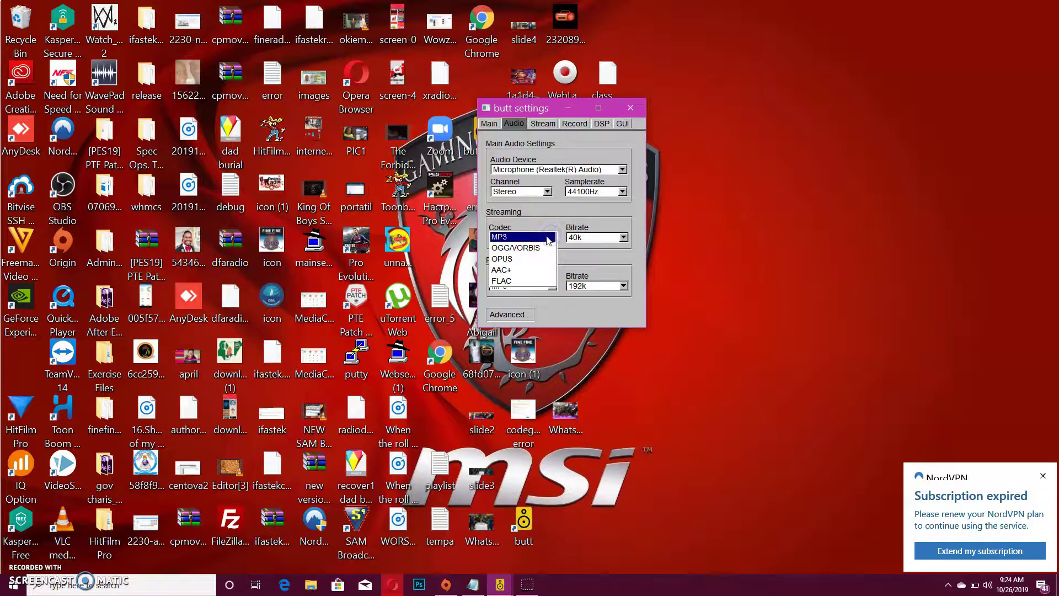
click(532, 237)
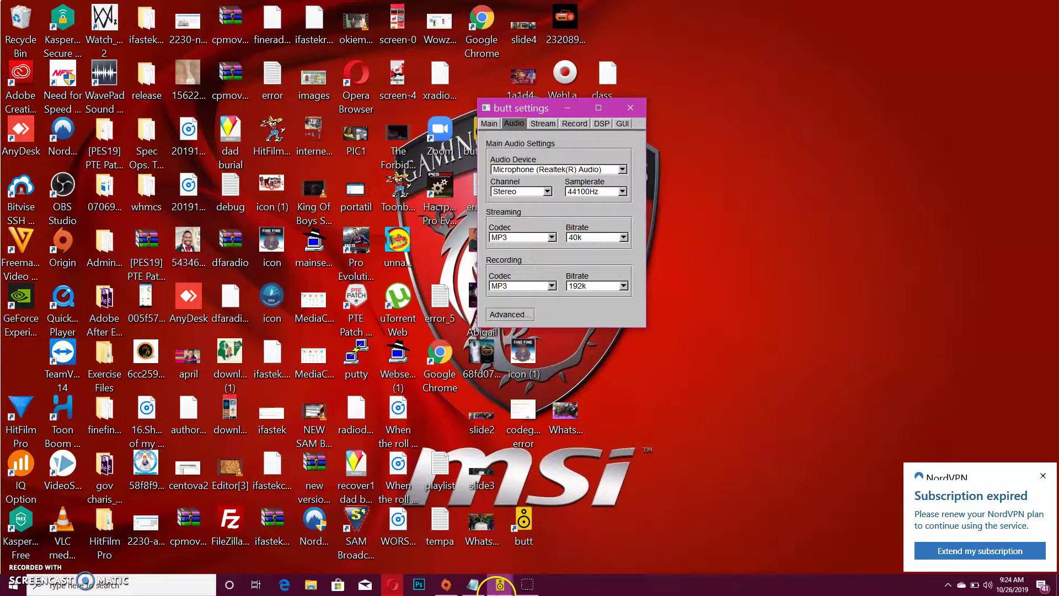
click(499, 586)
click(470, 538)
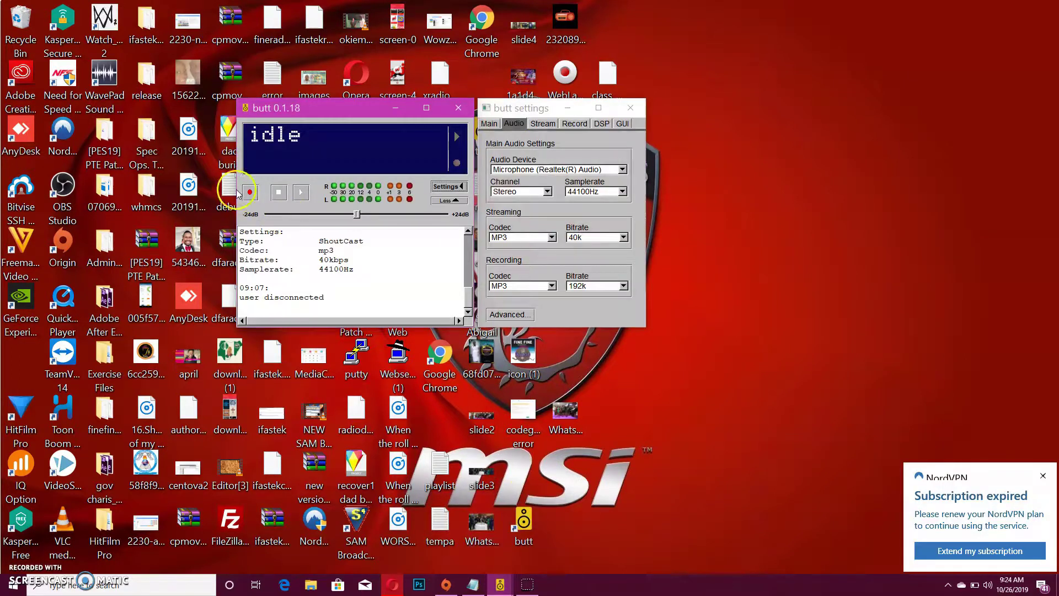
click(250, 192)
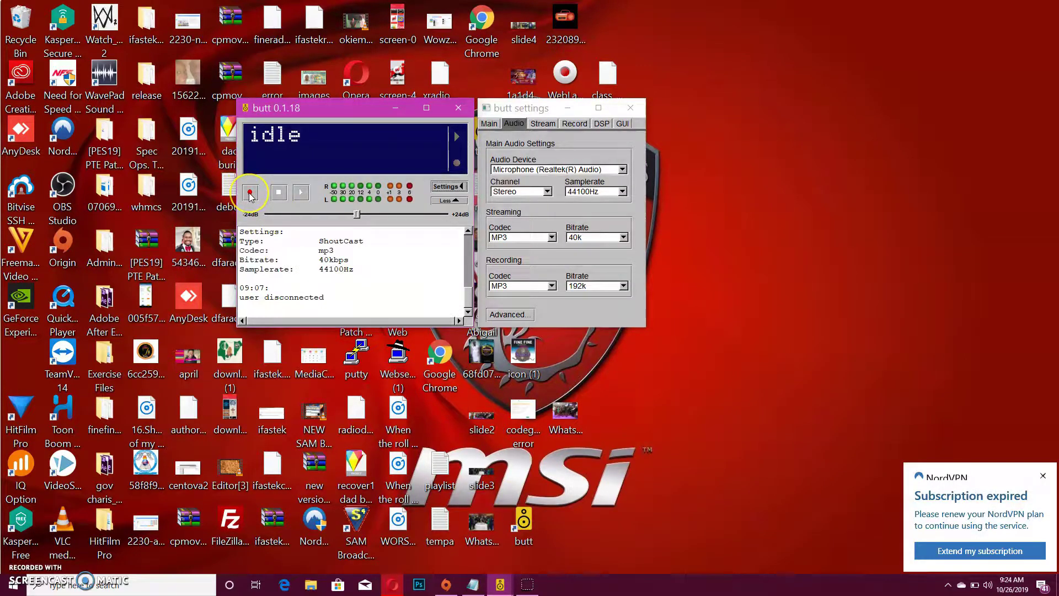
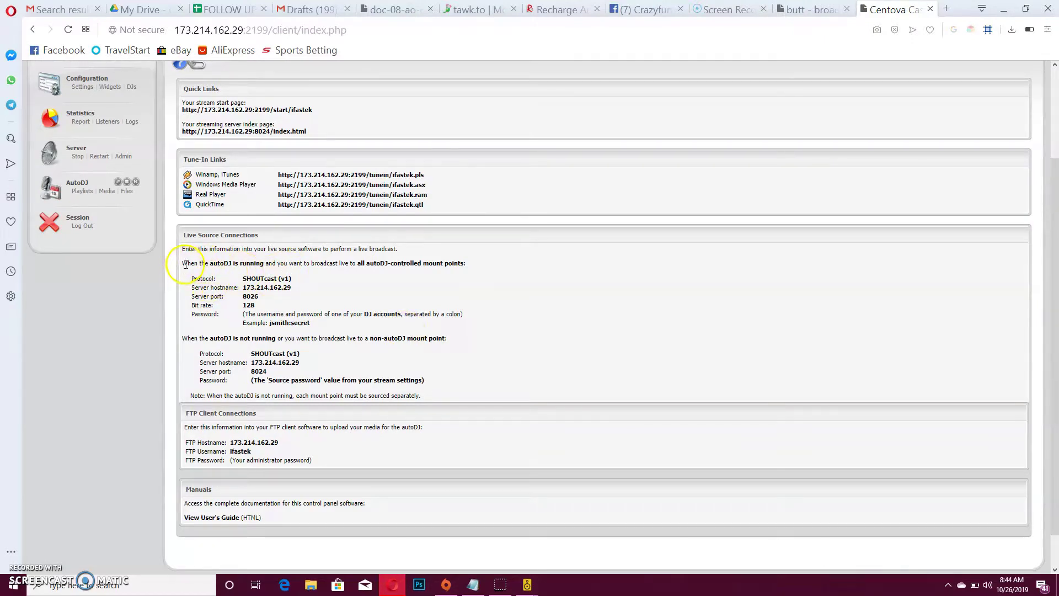
- Go to Configuration > DJs to view the empty DJ Management list
scroll(1055, 262, up, 3)
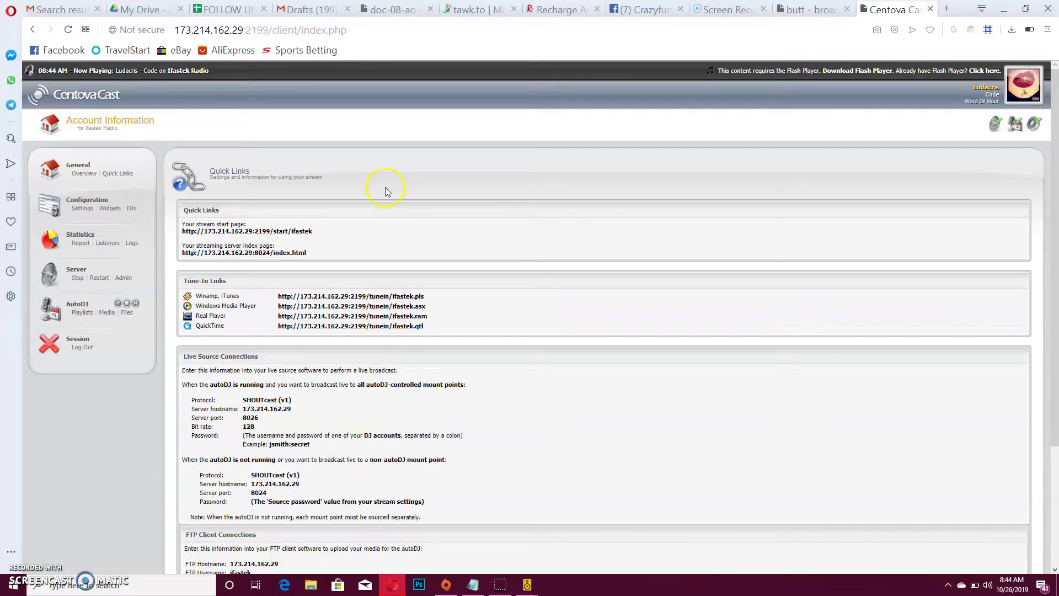
click(132, 208)
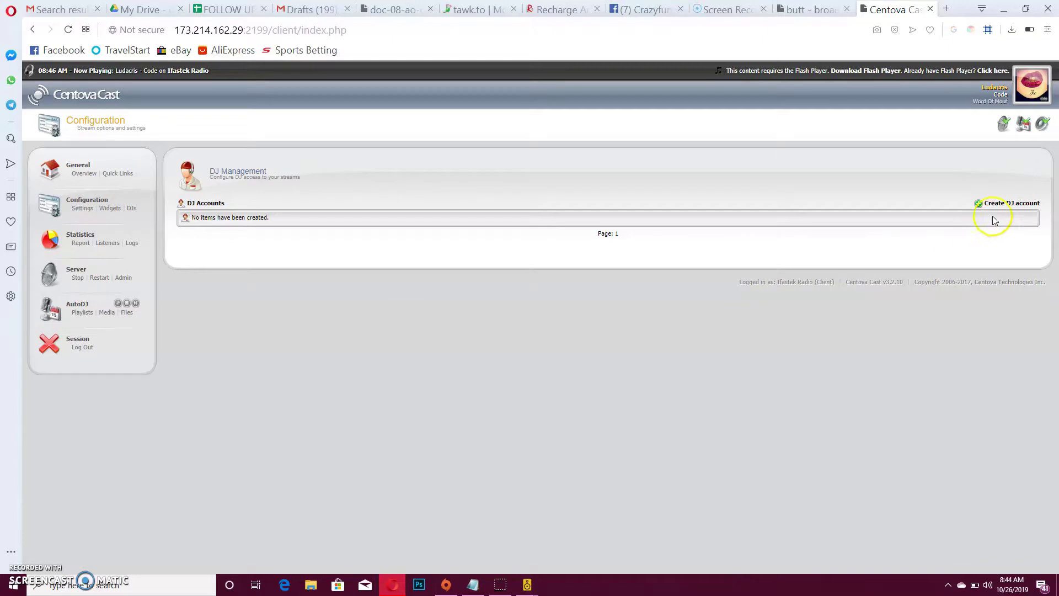
- Start a new DJ account and fill its username from a saved suggestion
click(1007, 203)
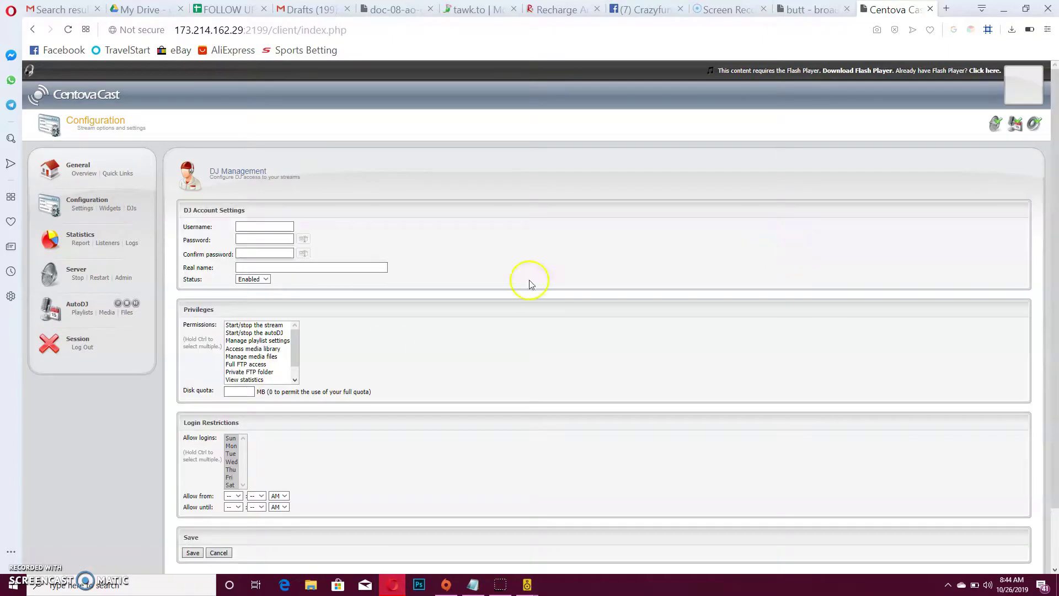
click(243, 228)
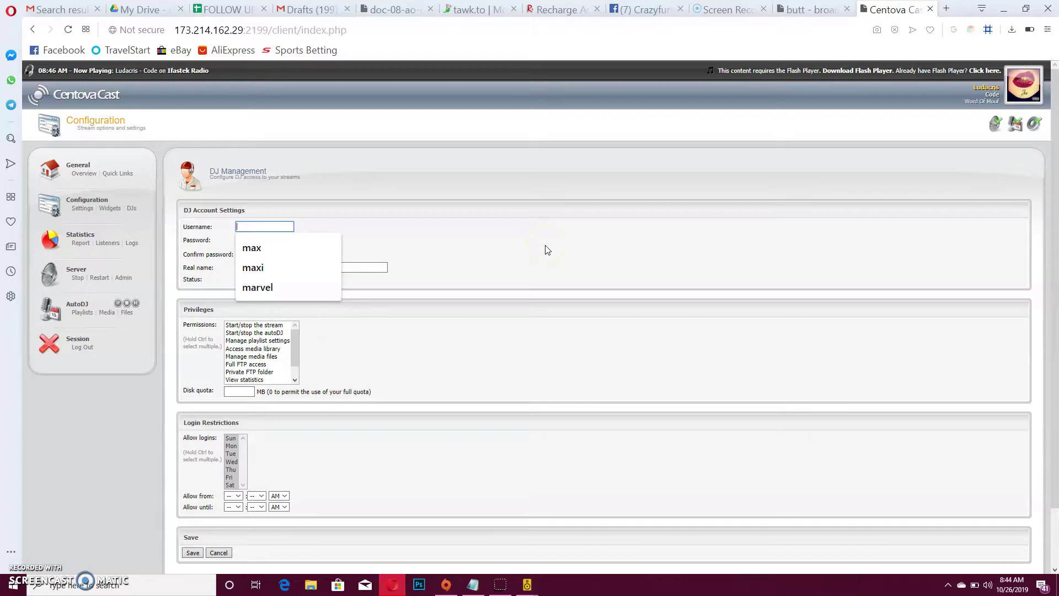
click(257, 287)
- Enter the DJ's password and confirmation, then fill the real name from a suggestion
click(260, 239)
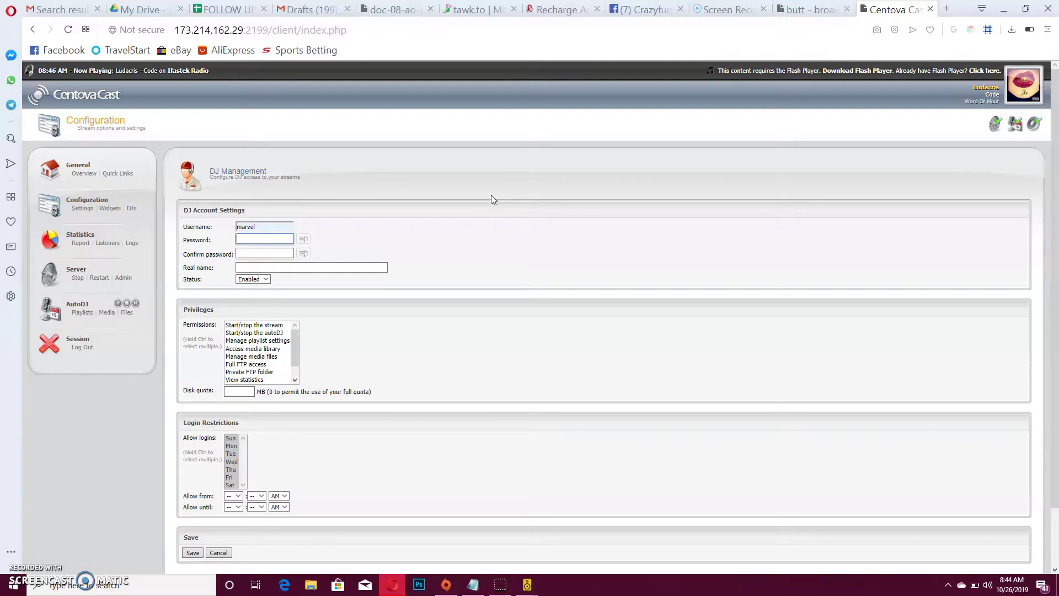
text(m)
key(BackSpace)
text(m)
key(BackSpace)
key(BackSpace)
key(BackSpace)
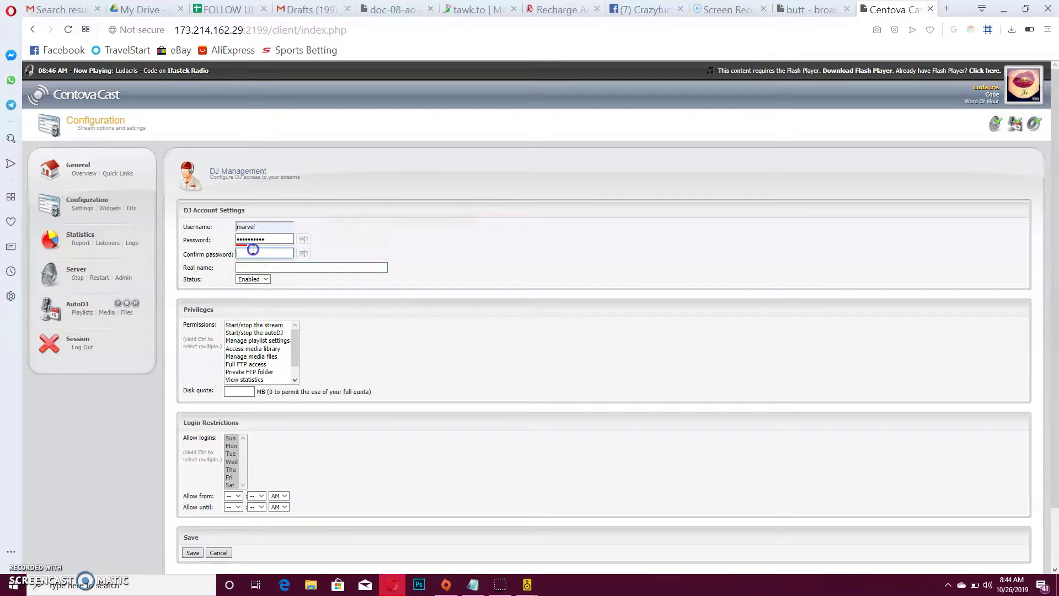
click(254, 251)
click(281, 266)
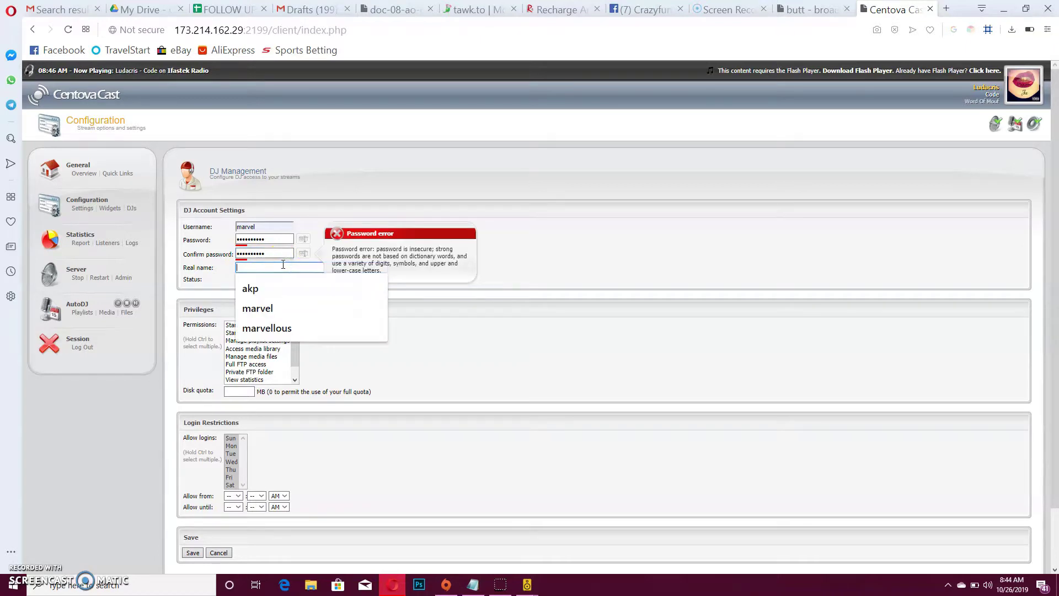
click(289, 326)
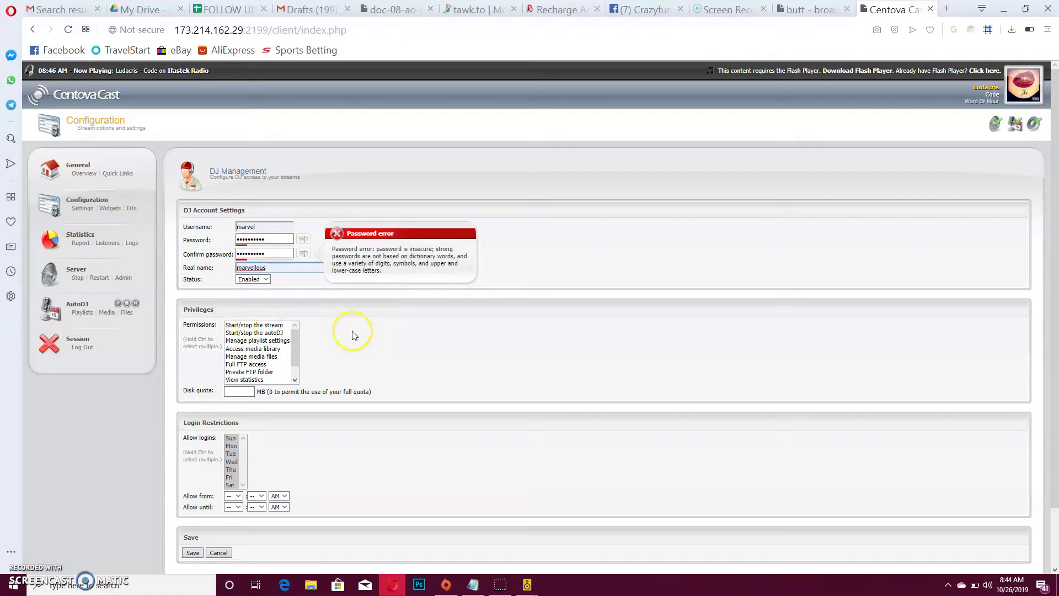
- Select every permission in the list, set allowed login days, and save the DJ account
click(249, 326)
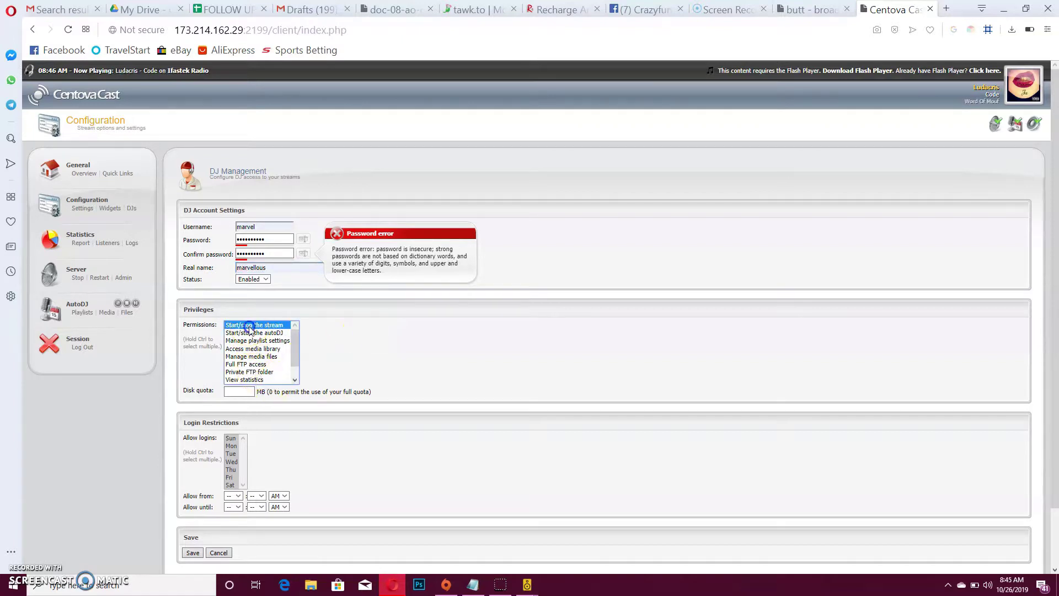
scroll(295, 374, down, 1)
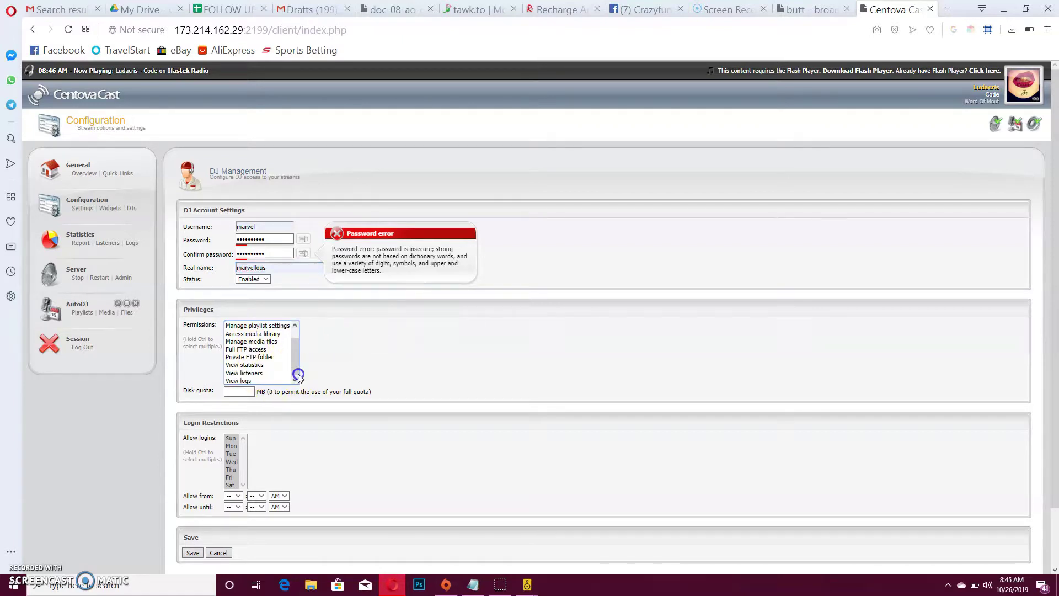
click(250, 379)
key(ctrl+a)
click(234, 446)
click(236, 449)
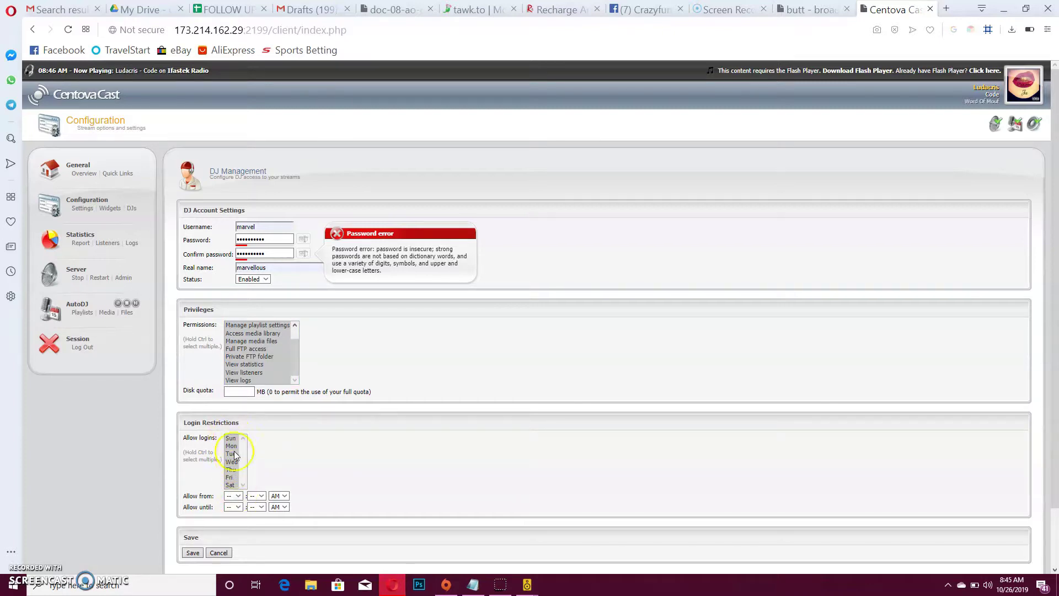
scroll(1048, 398, down, 2)
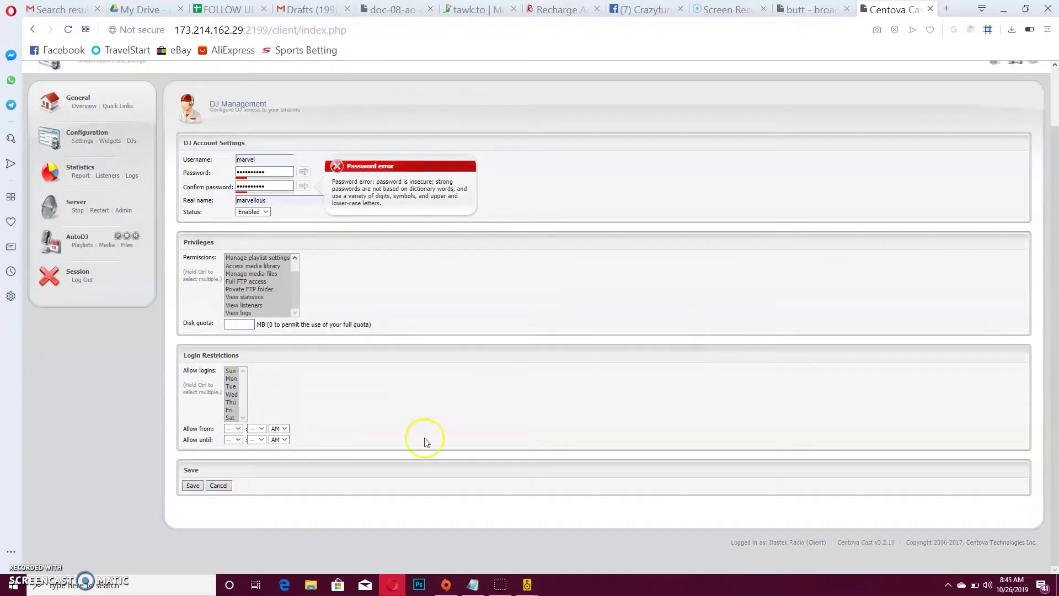
click(192, 487)
click(193, 486)
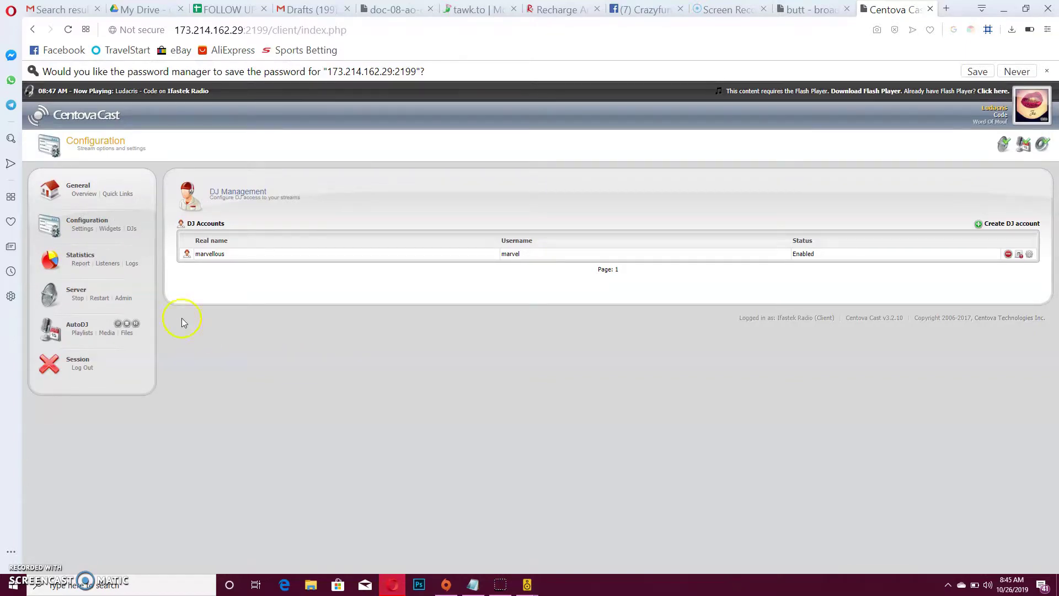
- Restart the streaming server, confirm it, and return to the Account Overview page
click(97, 300)
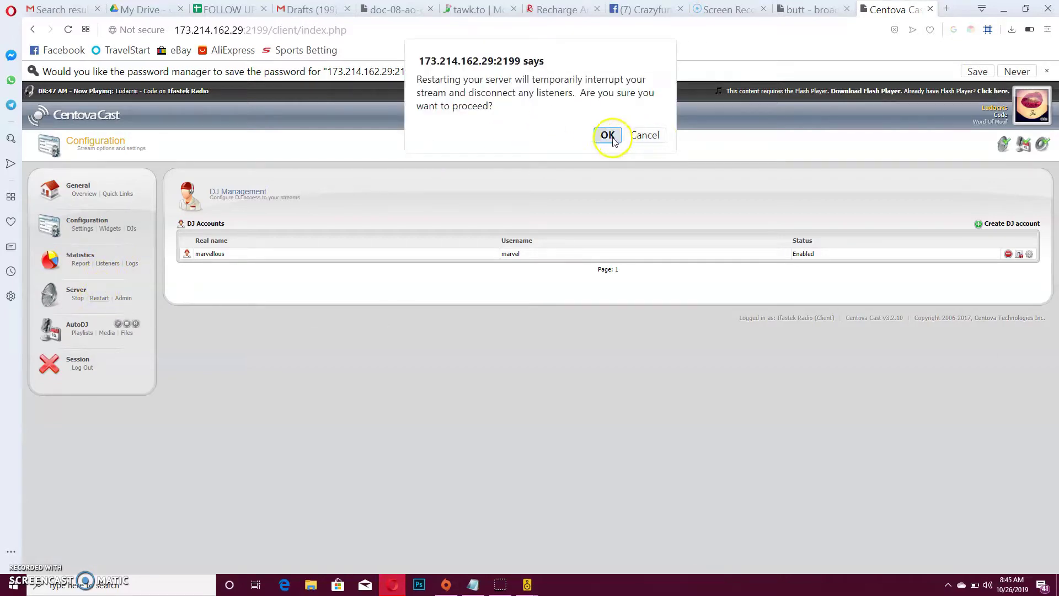
click(609, 135)
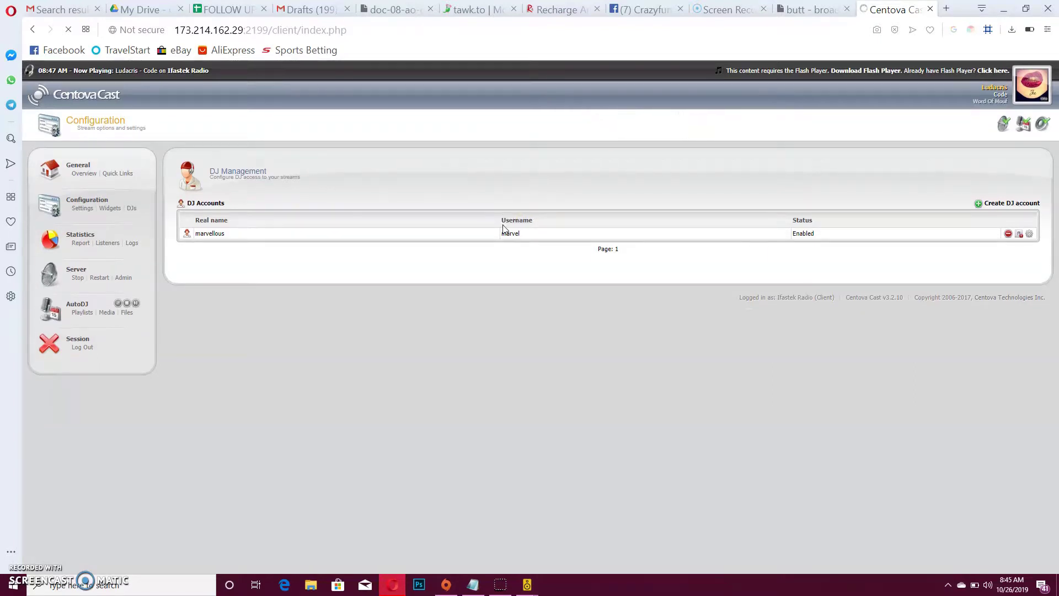
click(445, 306)
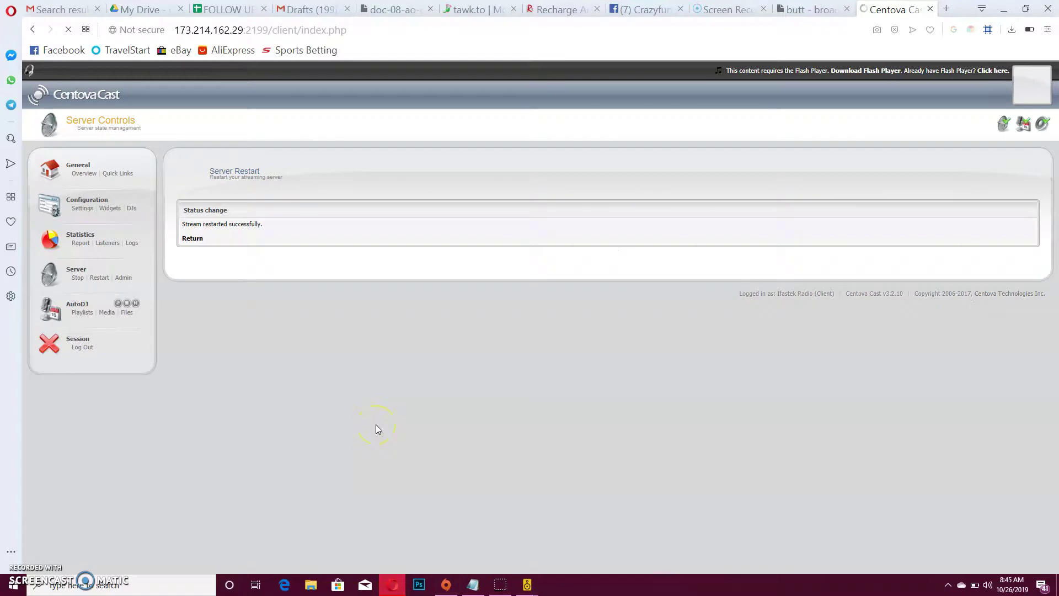
click(254, 343)
click(192, 238)
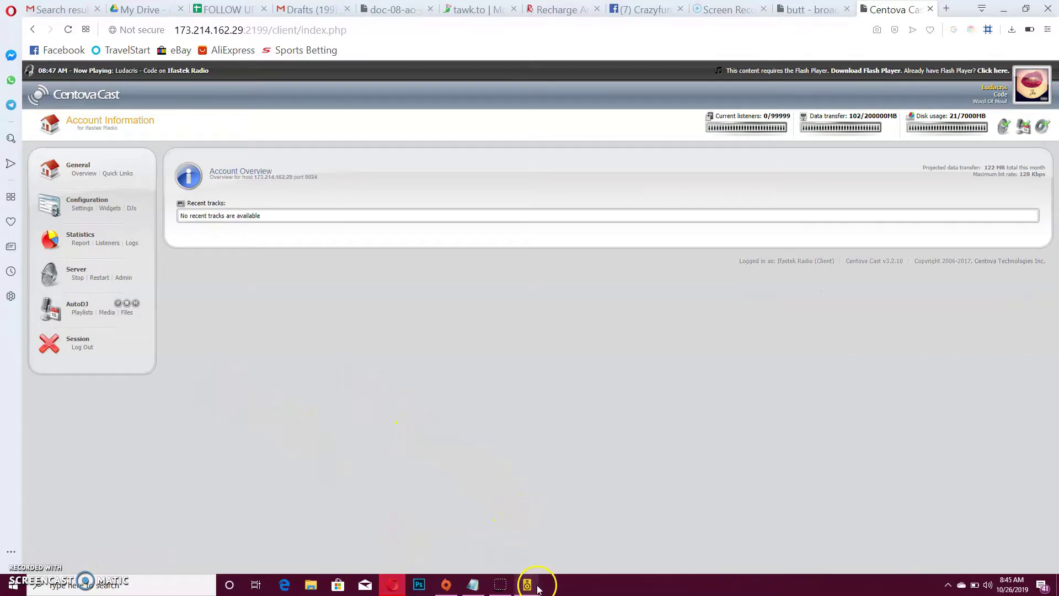
- Open butt's settings and begin adding a new streaming server
mouse_move(526, 589)
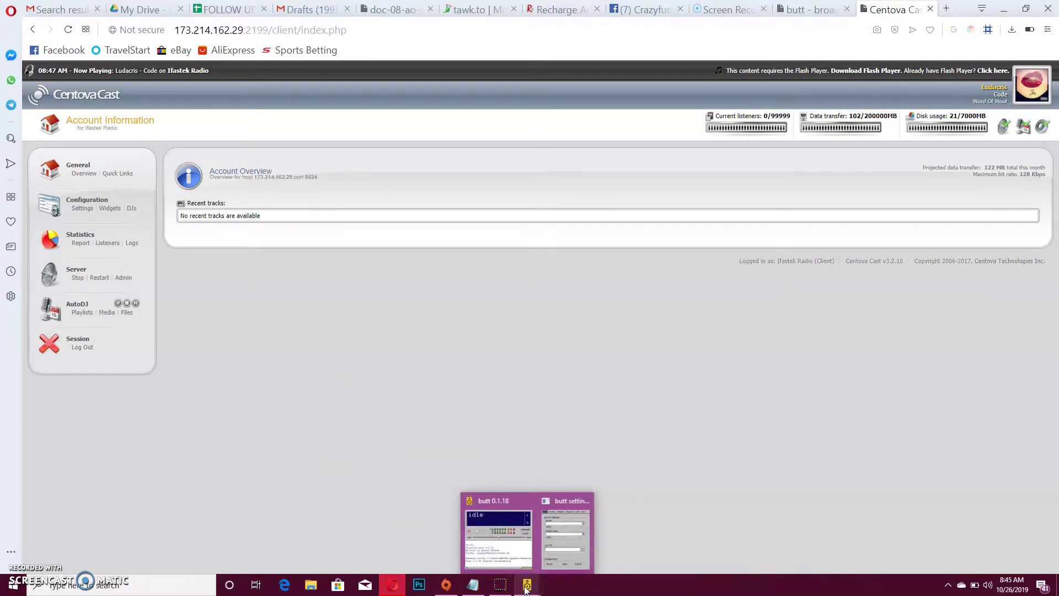
click(555, 537)
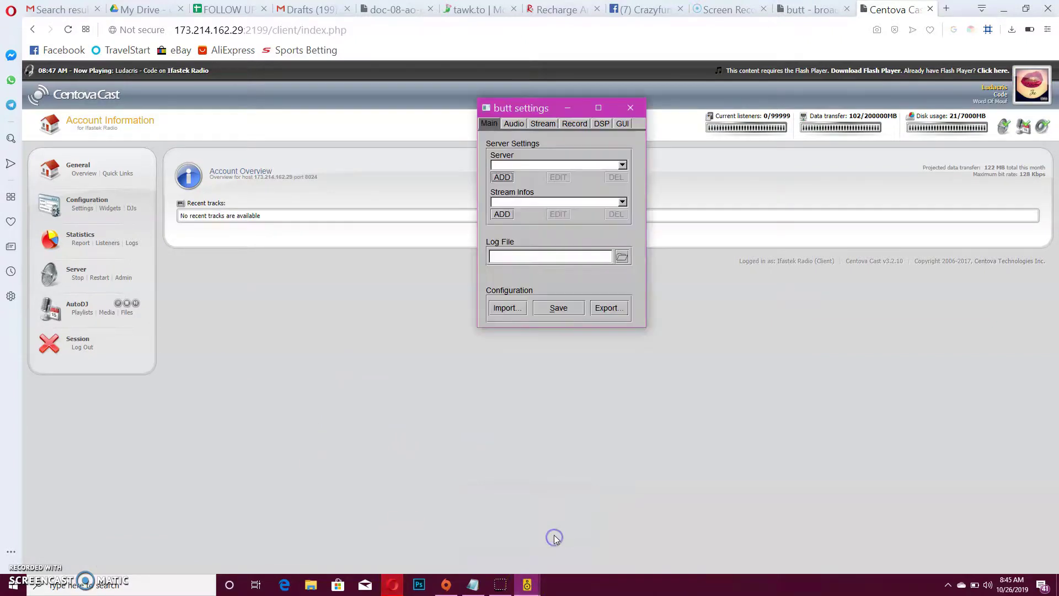
click(498, 180)
- Name the server RUNNING AUTODJ and show Centova Cast's Quick Links connection details
click(542, 143)
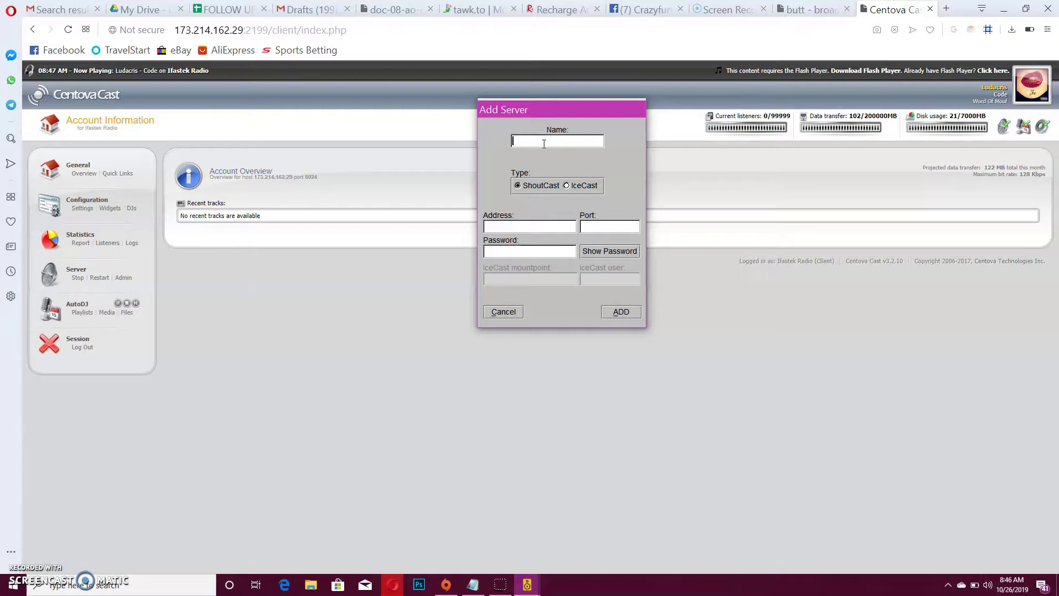
text(WHEN)
key(BackSpace)
key(BackSpace)
key(BackSpace)
key(BackSpace)
key(BackSpace)
text(RUNNING AUTODJ)
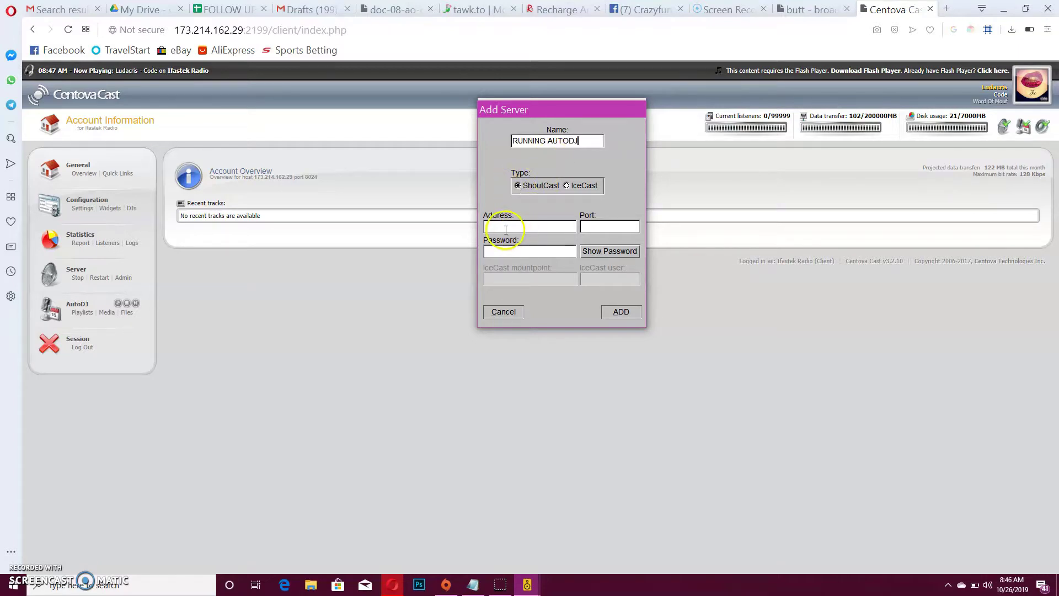
click(117, 173)
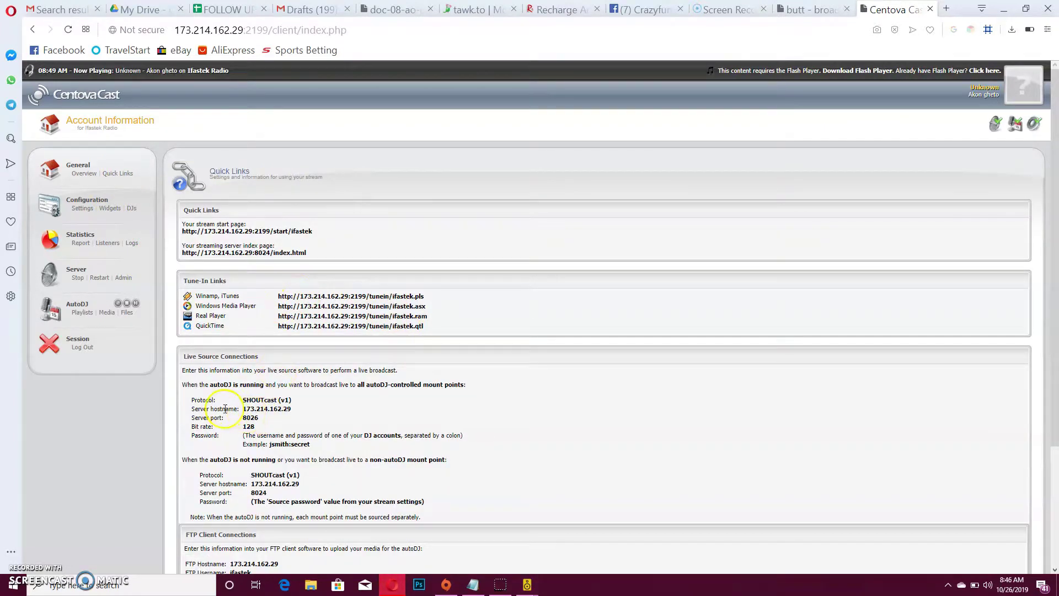
- Copy the host 173.214.162.29 from Quick Links into butt's server Address field
drag(242, 409, 293, 410)
key(ctrl+c)
click(265, 395)
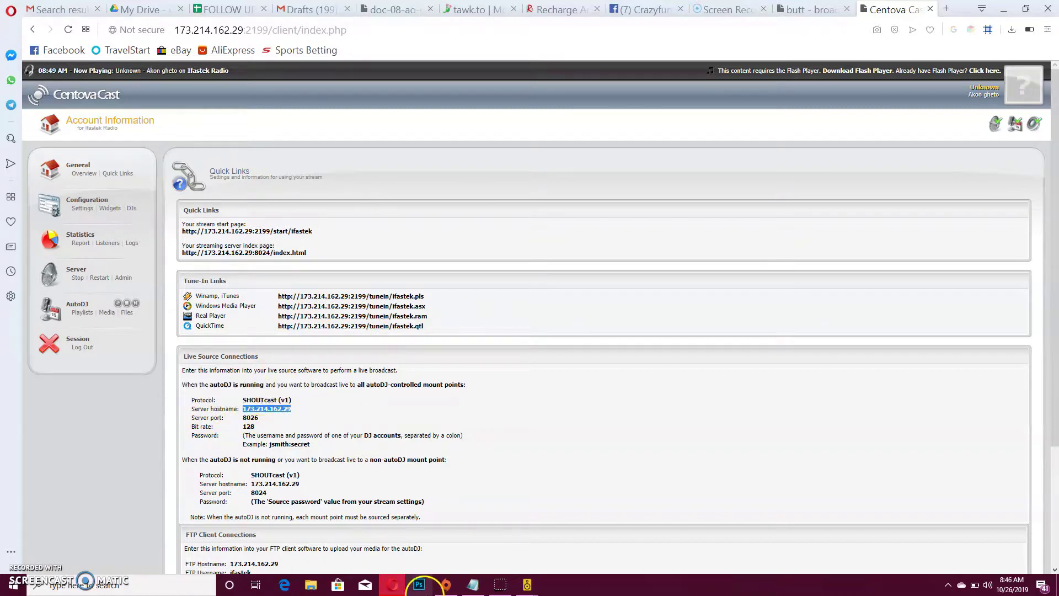
mouse_move(527, 584)
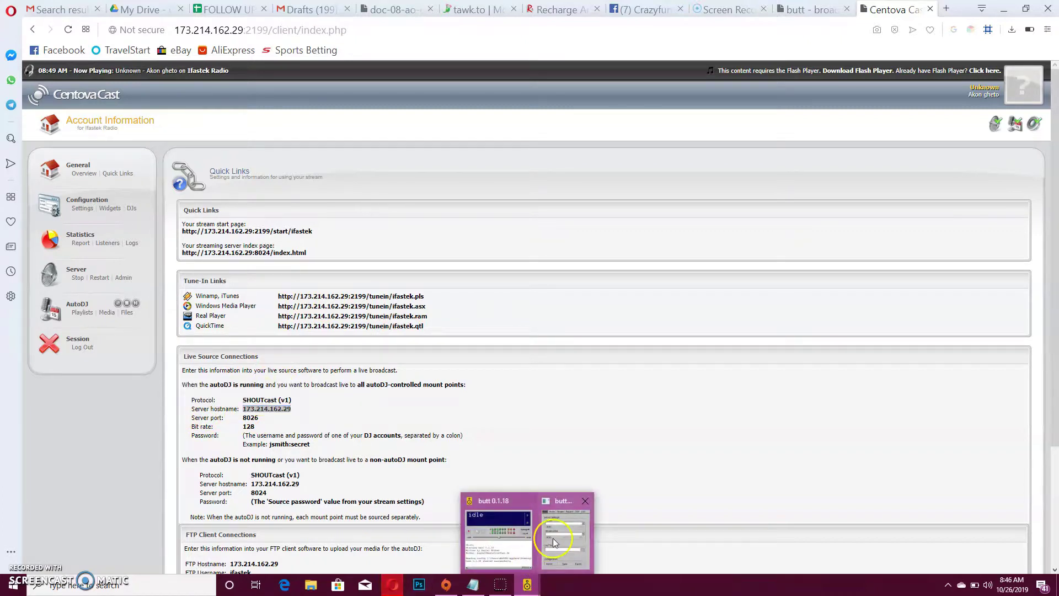
click(555, 543)
click(533, 227)
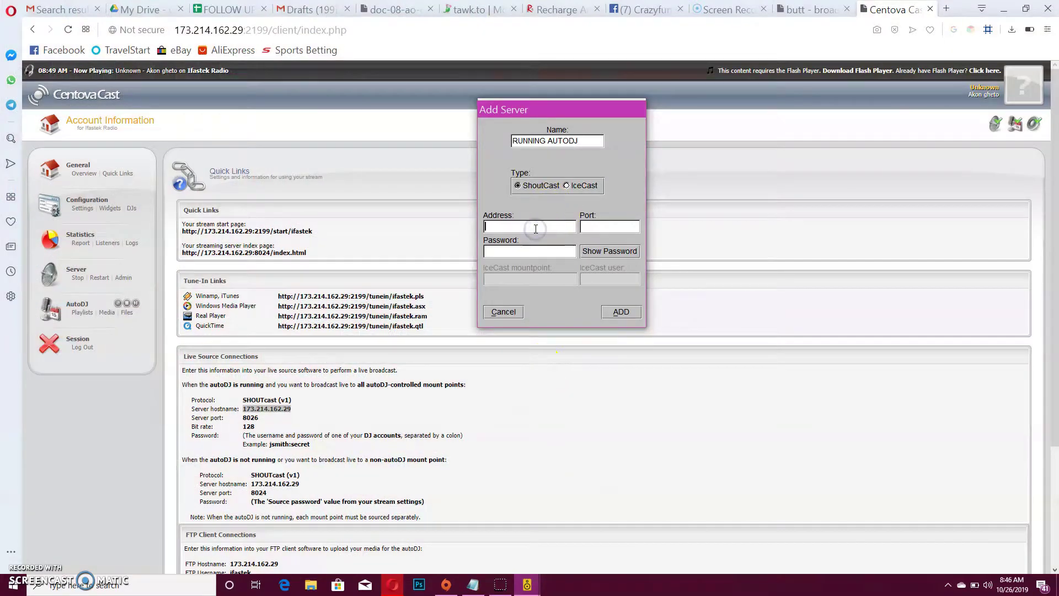
key(ctrl+v)
click(542, 245)
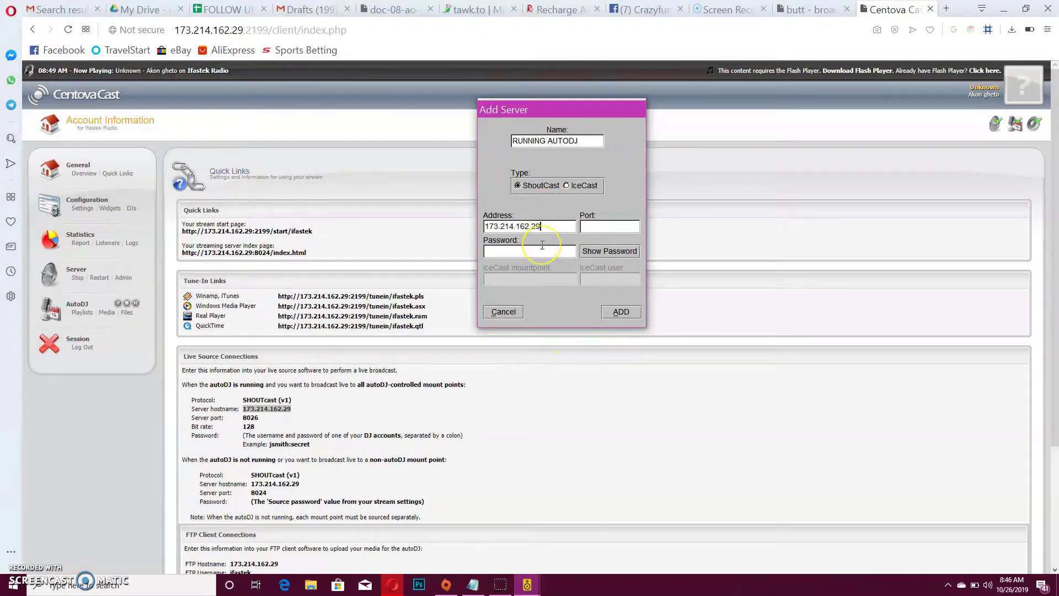
click(291, 411)
click(491, 279)
- Copy the port 8026 from Quick Links into butt's Port field
click(254, 418)
click(246, 418)
double_click(247, 418)
key(ctrl+c)
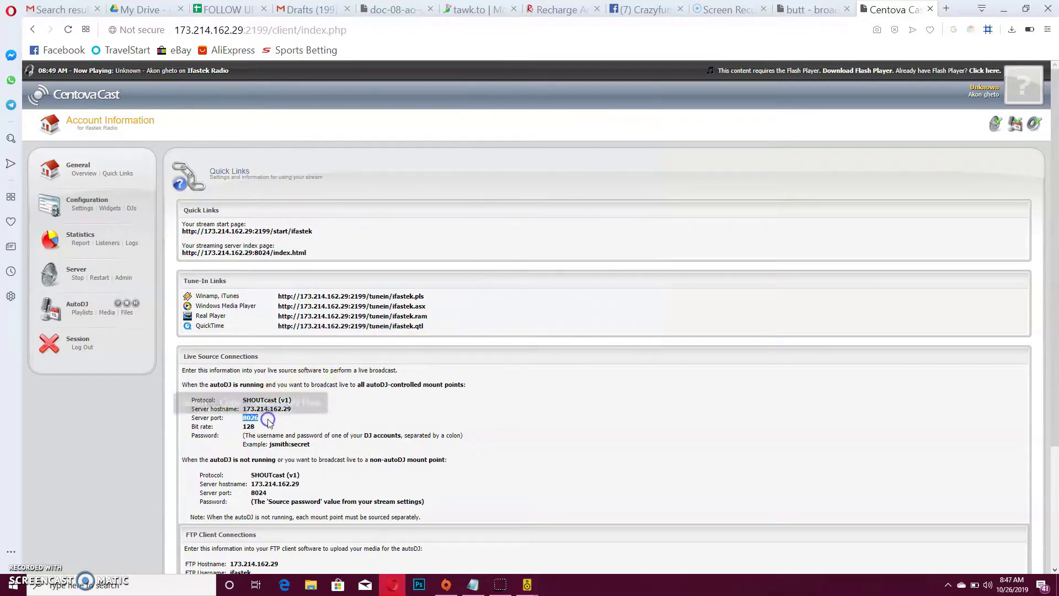
click(231, 403)
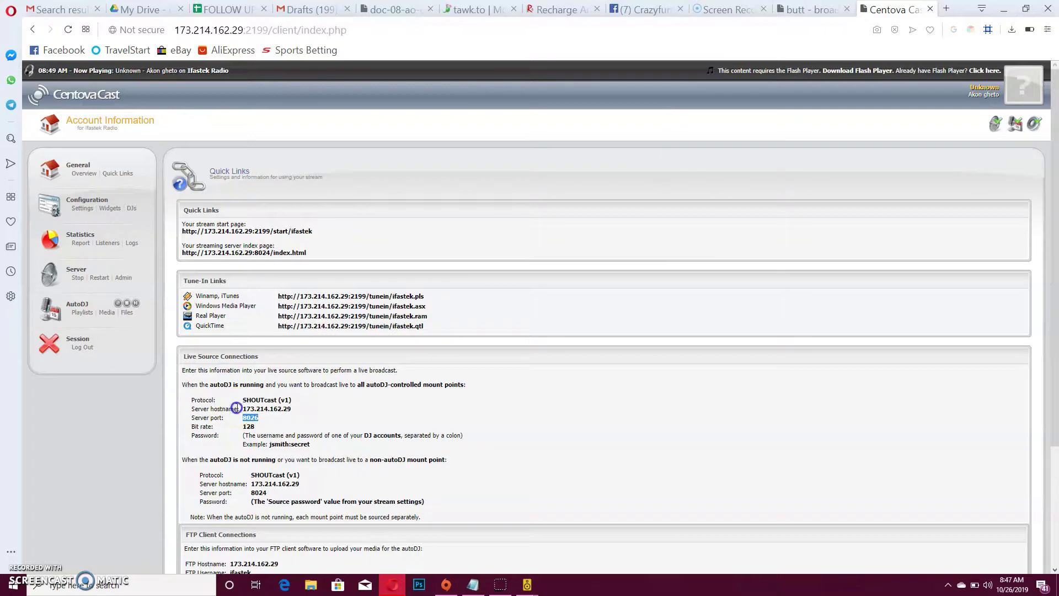
click(527, 585)
click(566, 538)
click(604, 226)
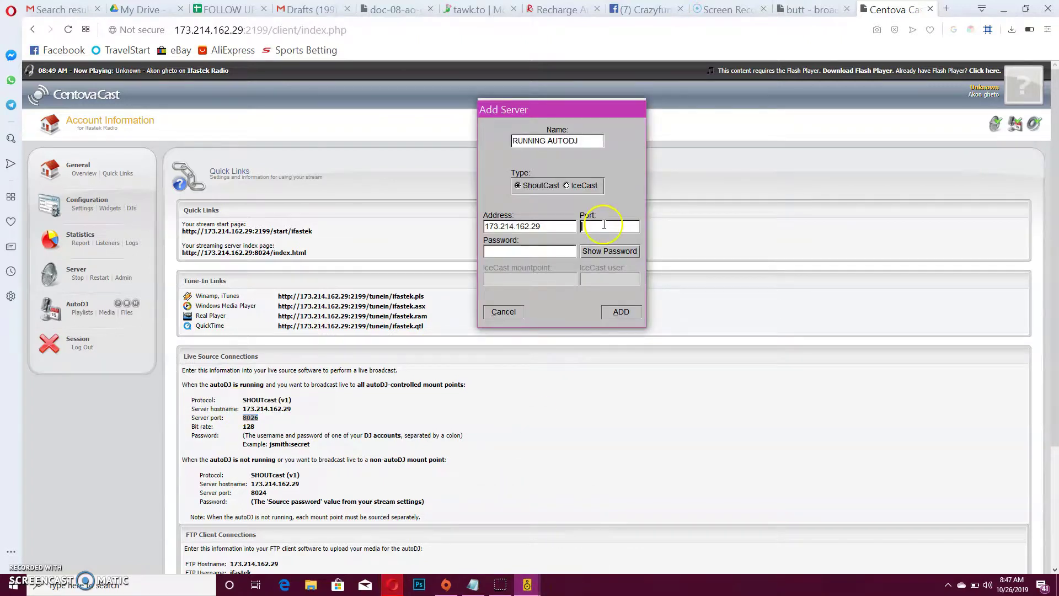
key(ctrl+v)
- Start a password in butt, erase it, and go to Centova Cast's DJ accounts page
click(494, 253)
text(••)
key(BackSpace)
key(BackSpace)
key(BackSpace)
click(131, 208)
- Open the existing DJ account's edit form and check its username field
click(389, 297)
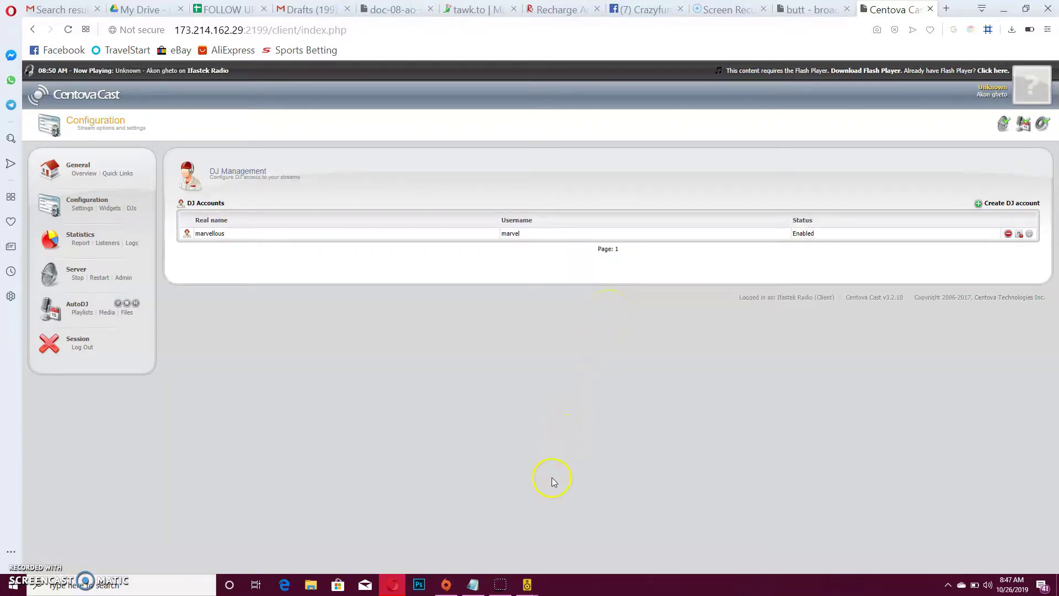
click(1029, 234)
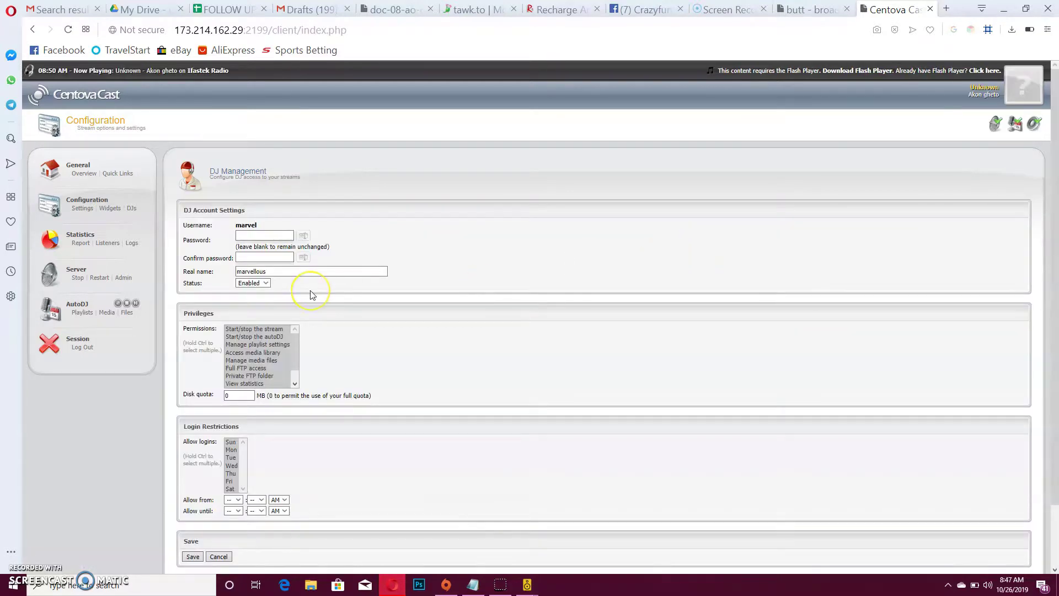
double_click(245, 225)
click(263, 318)
- Replace the Notepad note with the DJ's username and password separated by a colon
click(473, 585)
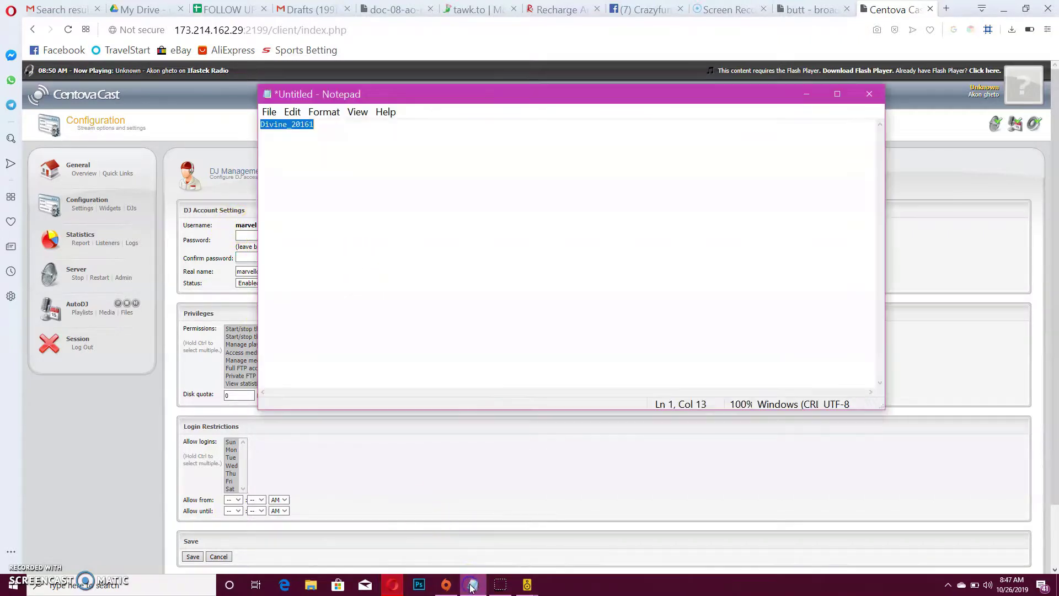
key(BackSpace)
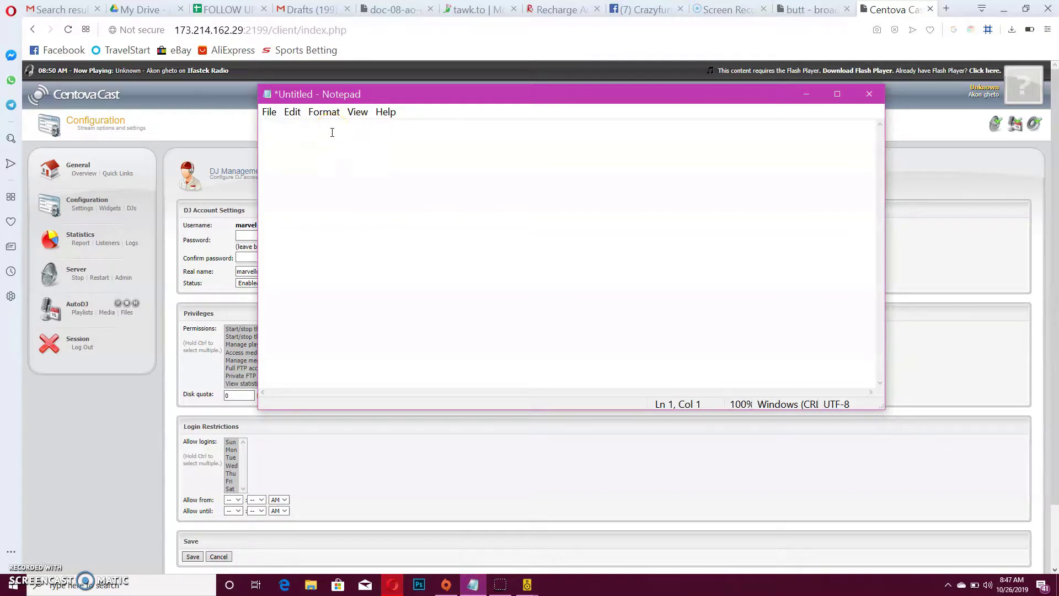
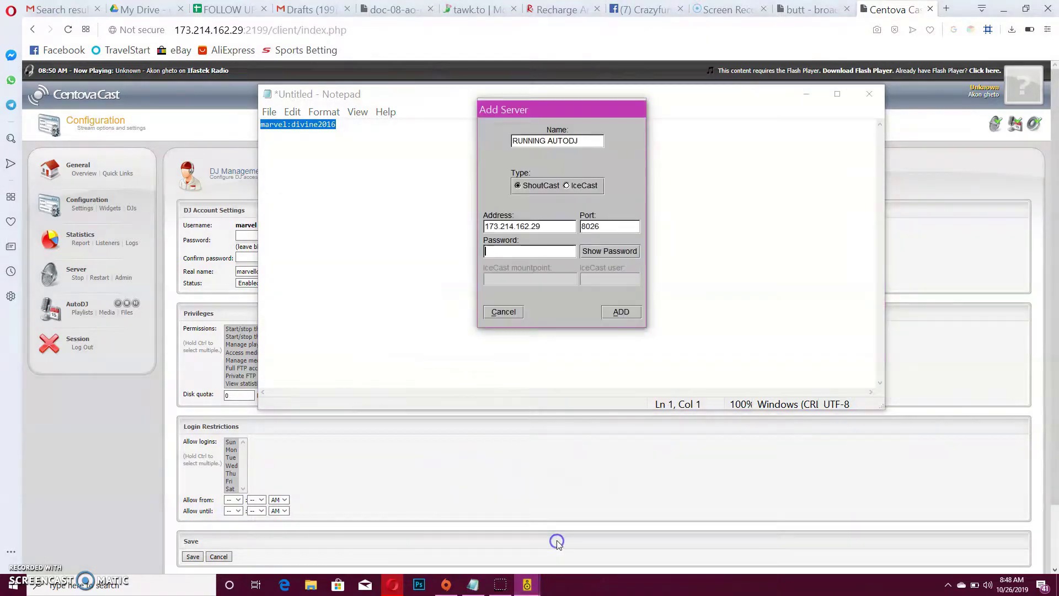
- Paste the DJ account's username and password into the RUNNING AUTODJ profile, check them, and save
click(527, 250)
key(ctrl+v)
click(594, 252)
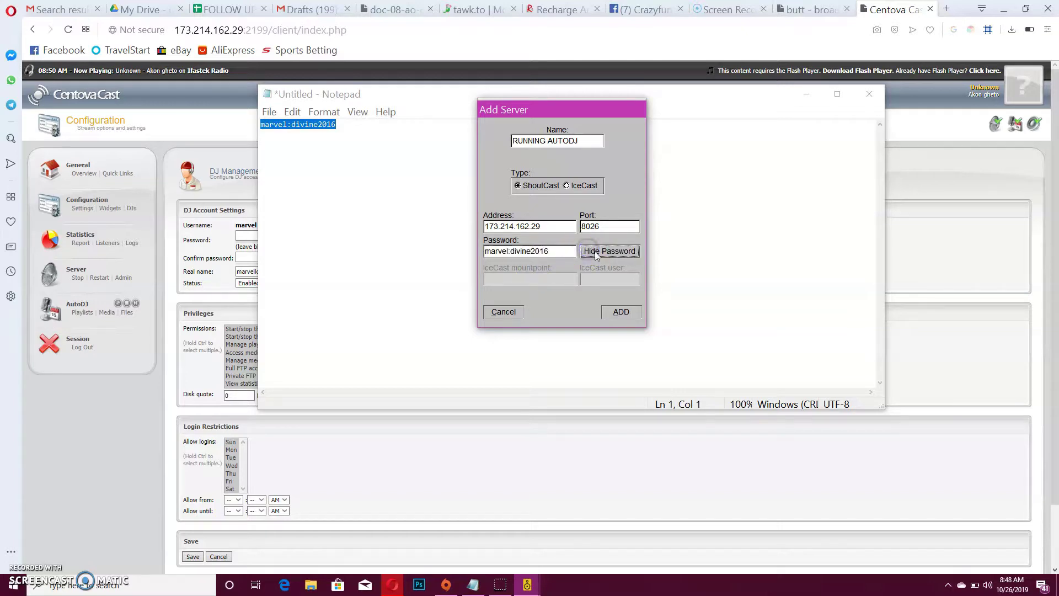
click(597, 251)
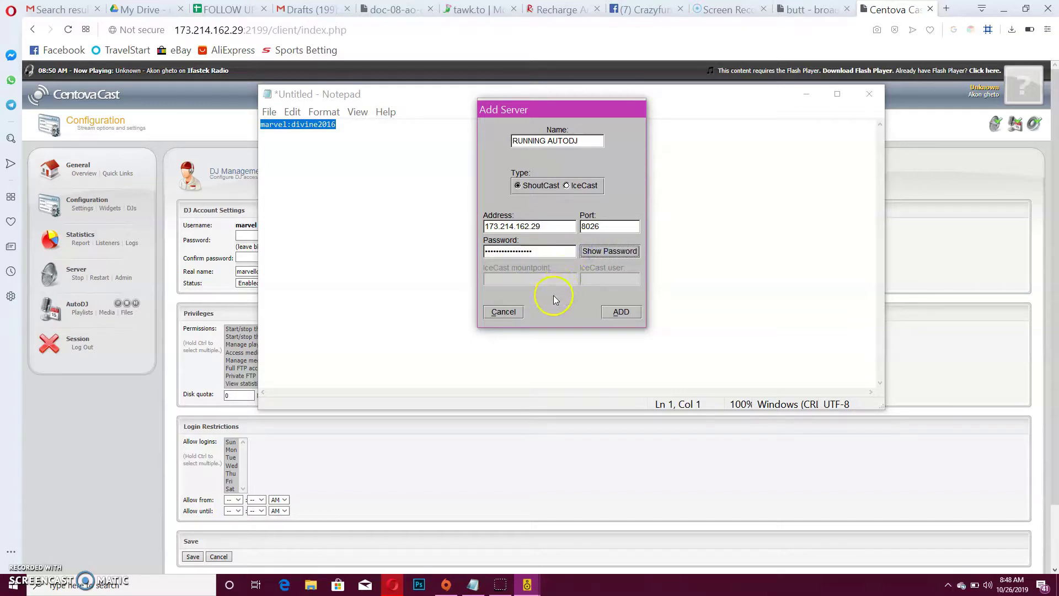
click(620, 313)
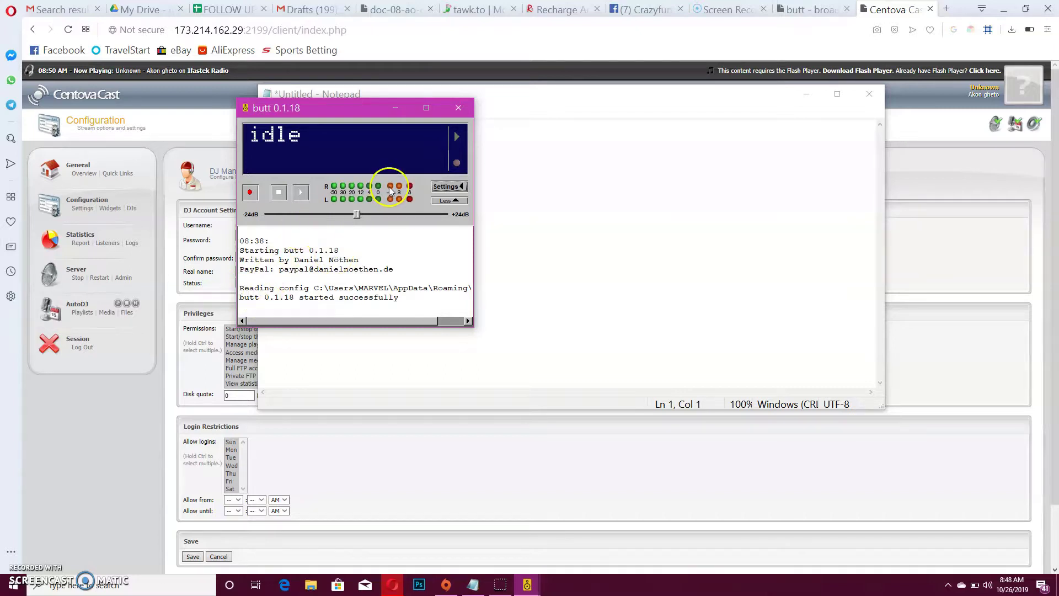
- Stream live to the RUNNING AUTODJ server for about 51 seconds, then disconnect
click(302, 192)
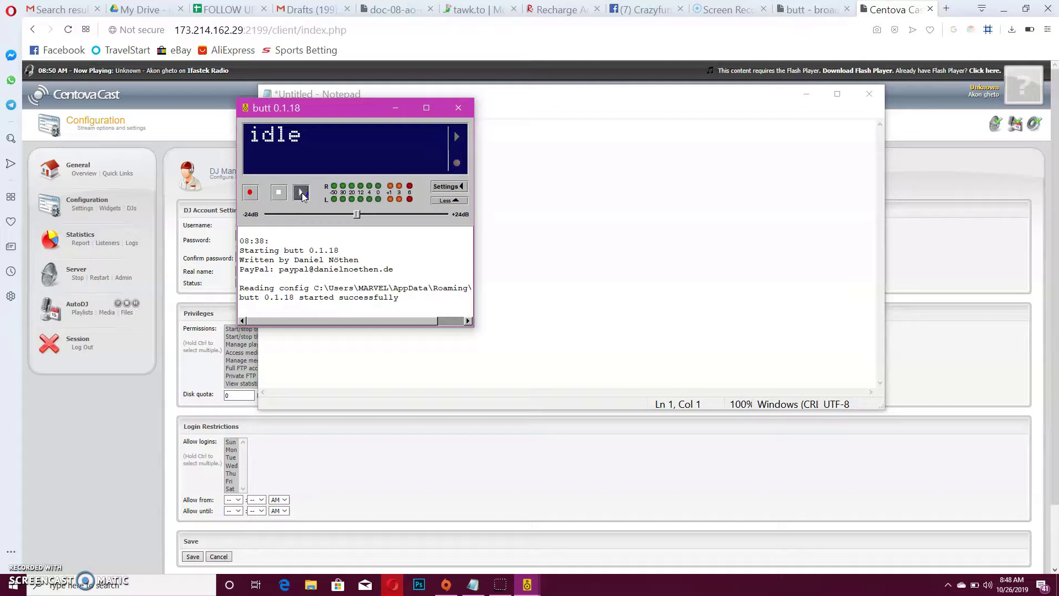
click(302, 193)
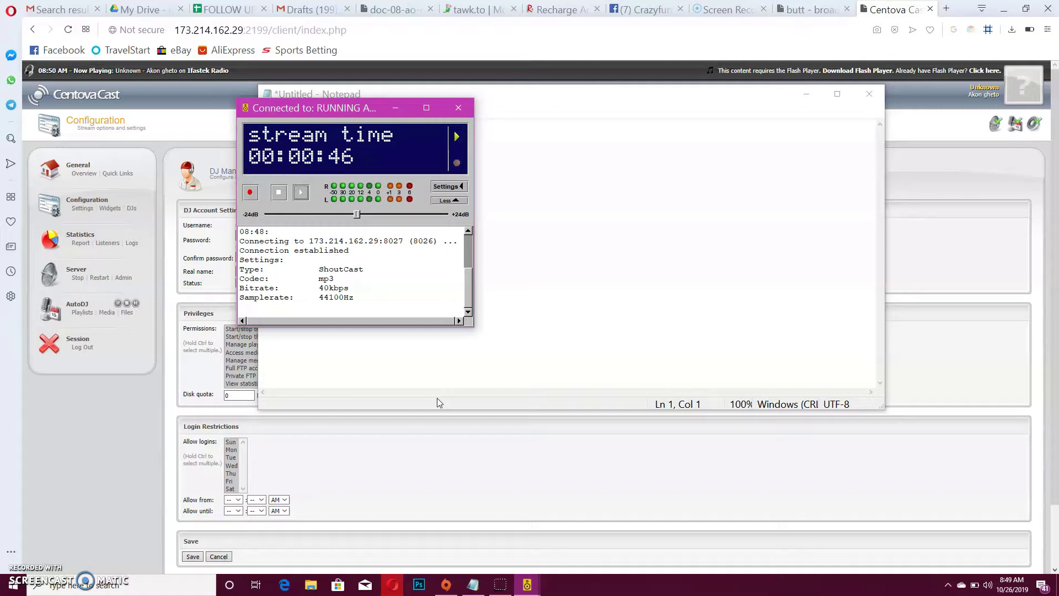
click(279, 193)
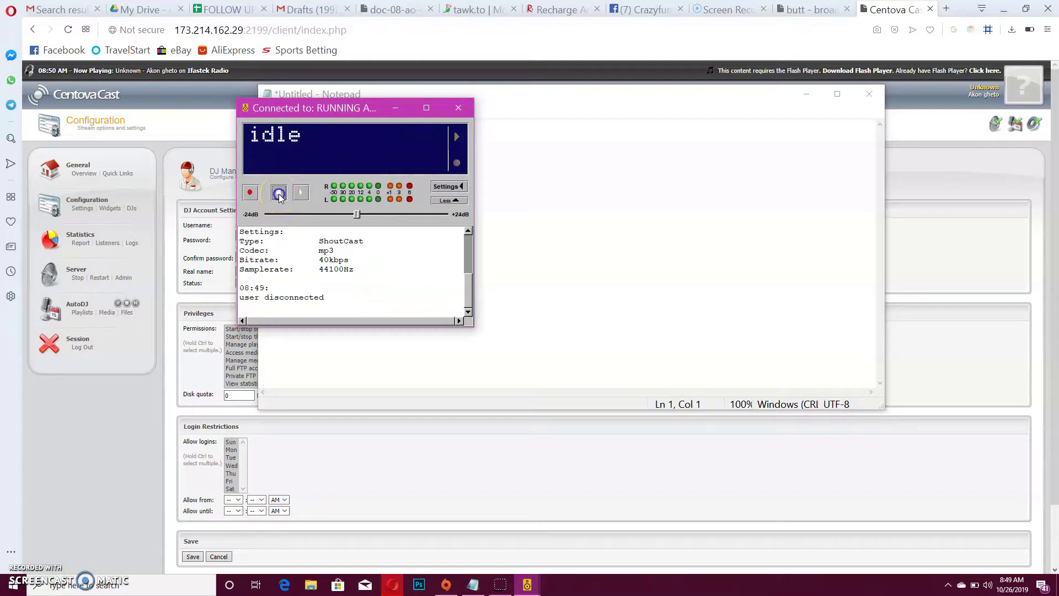
- Leave butt's stream stopped and bring Centova Cast's DJ Management page to the front
click(336, 258)
click(368, 296)
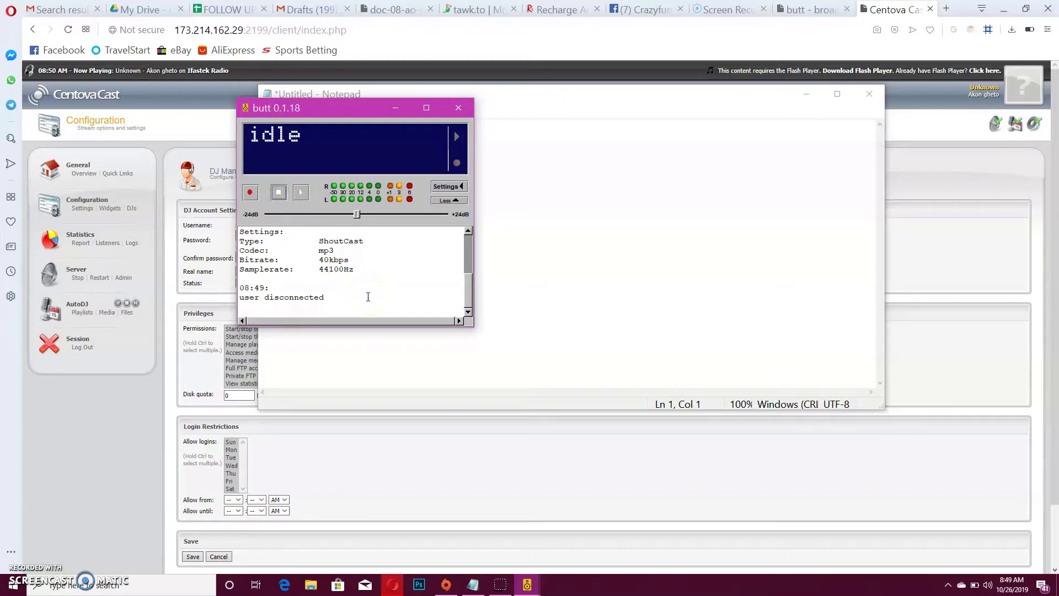
click(355, 296)
click(374, 367)
click(363, 288)
click(270, 434)
click(161, 486)
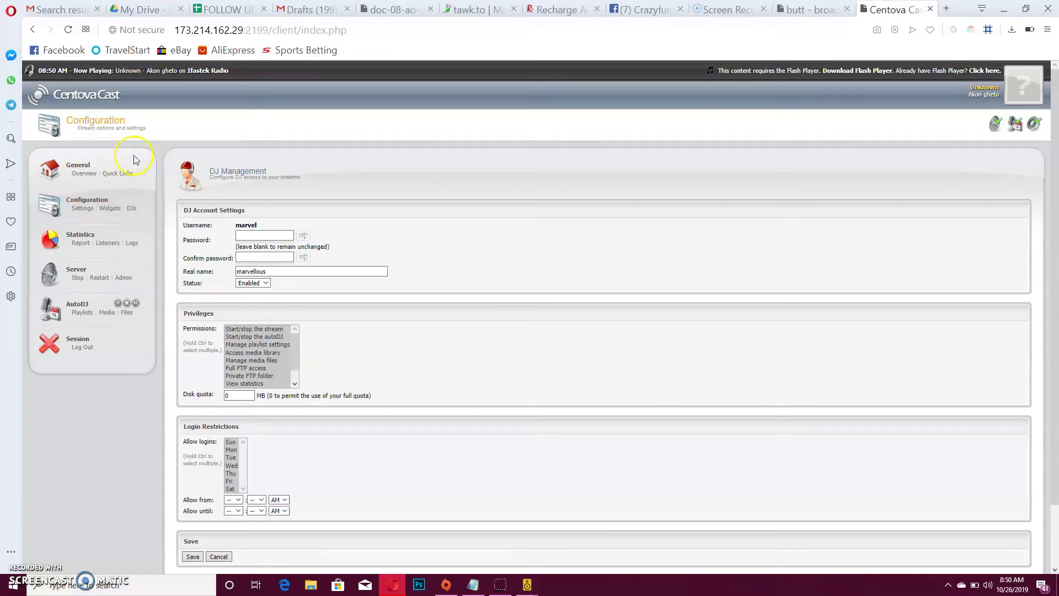
- On the Quick Links page, select the live-source hostname 173.214.162.29 under Live Source Connections
click(125, 174)
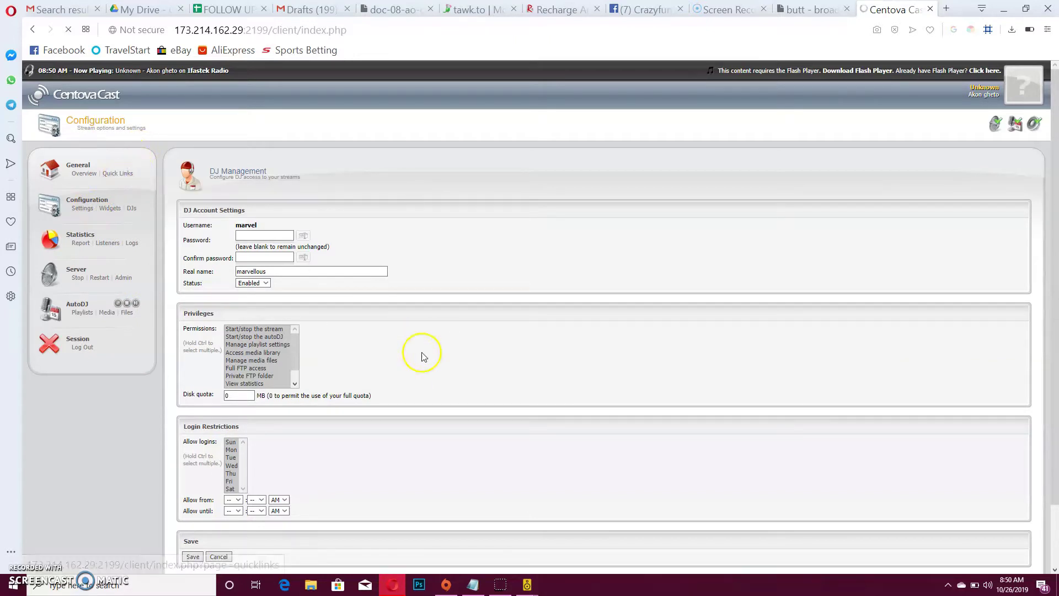
drag(1053, 307, 1054, 427)
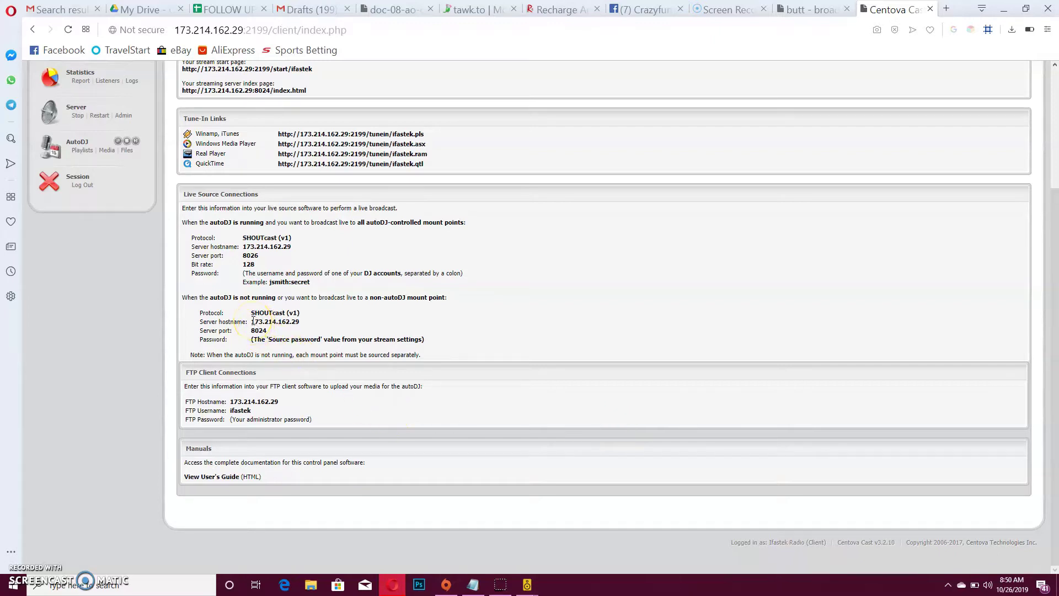
drag(253, 320, 301, 329)
- Copy the hostname 173.214.162.29 and begin adding a new server in butt's settings
click(279, 306)
click(527, 586)
click(564, 539)
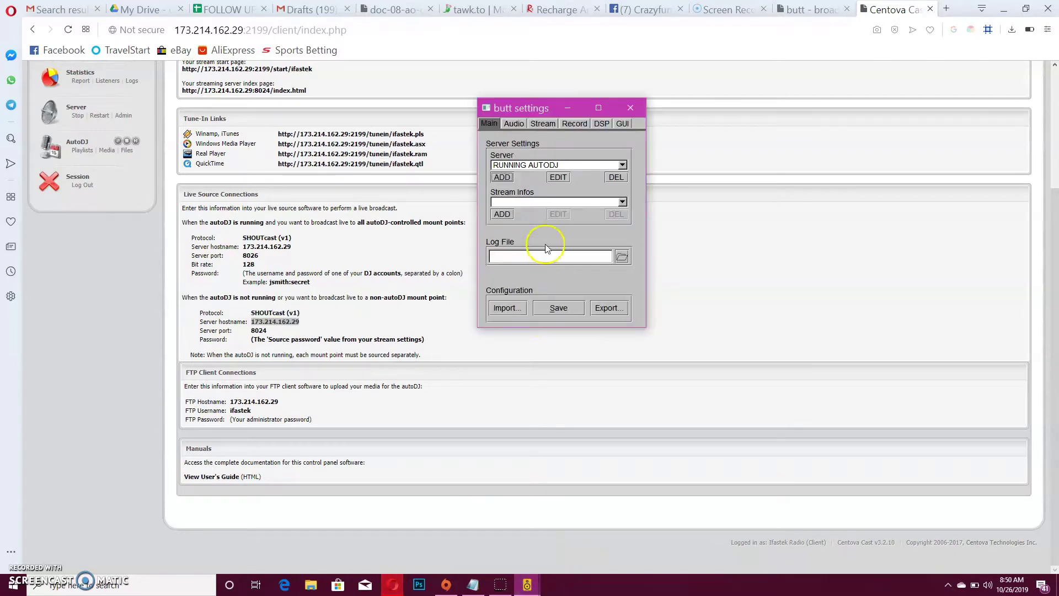
click(503, 178)
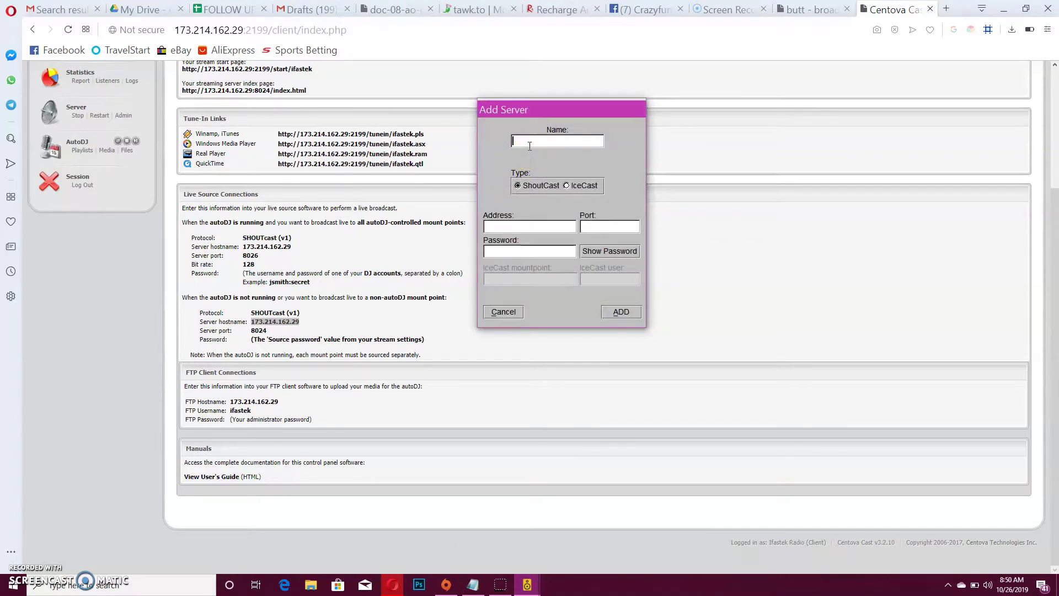
- Name the server profile MUST STOP AUTODJ with address 173.214.162.29 and port 8024
text(MUST S)
text(TI)
text(P AUTODJ)
click(536, 225)
key(ctrl+v)
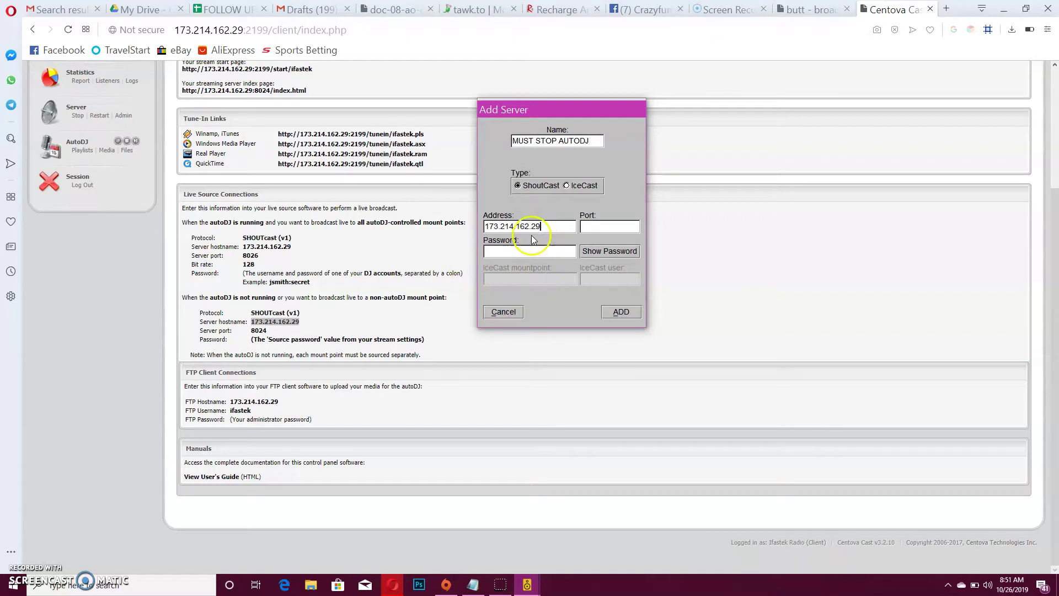
click(609, 227)
click(516, 253)
click(377, 309)
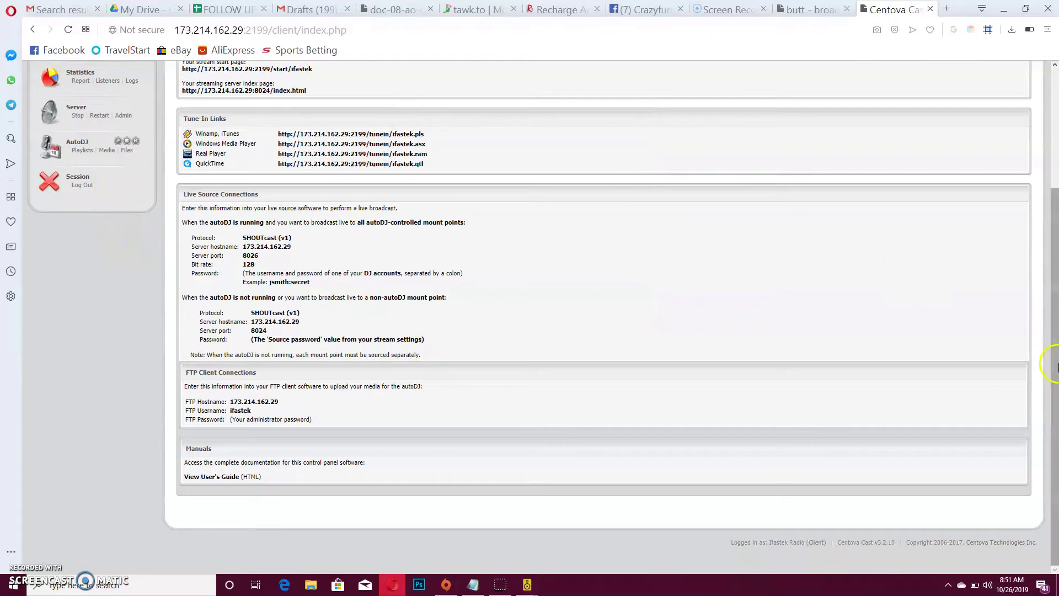
- Reveal and copy the source password from Centova Cast's stream Configuration settings
drag(1052, 356, 1052, 249)
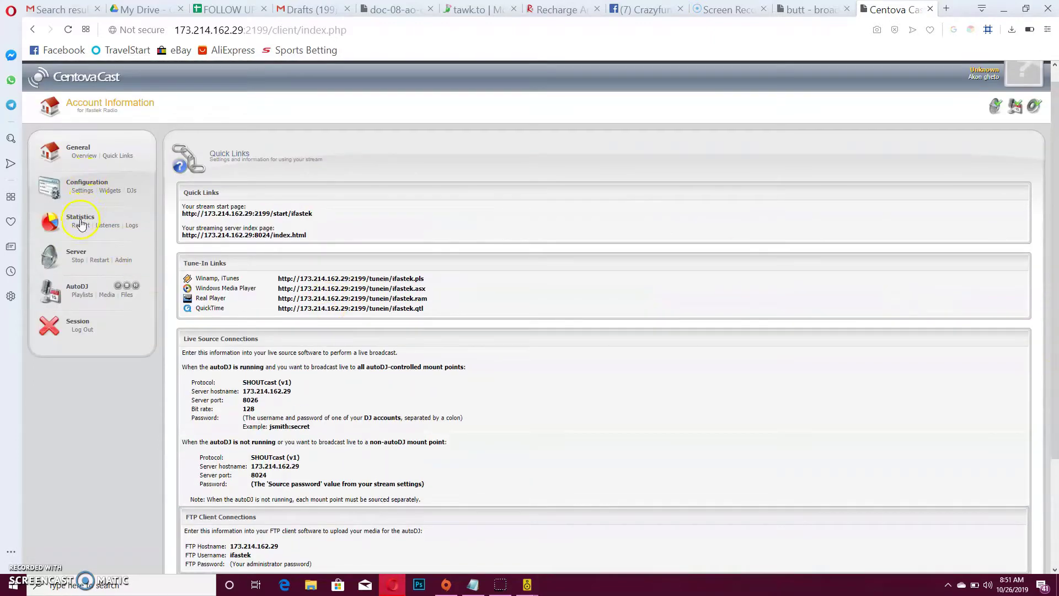
click(82, 199)
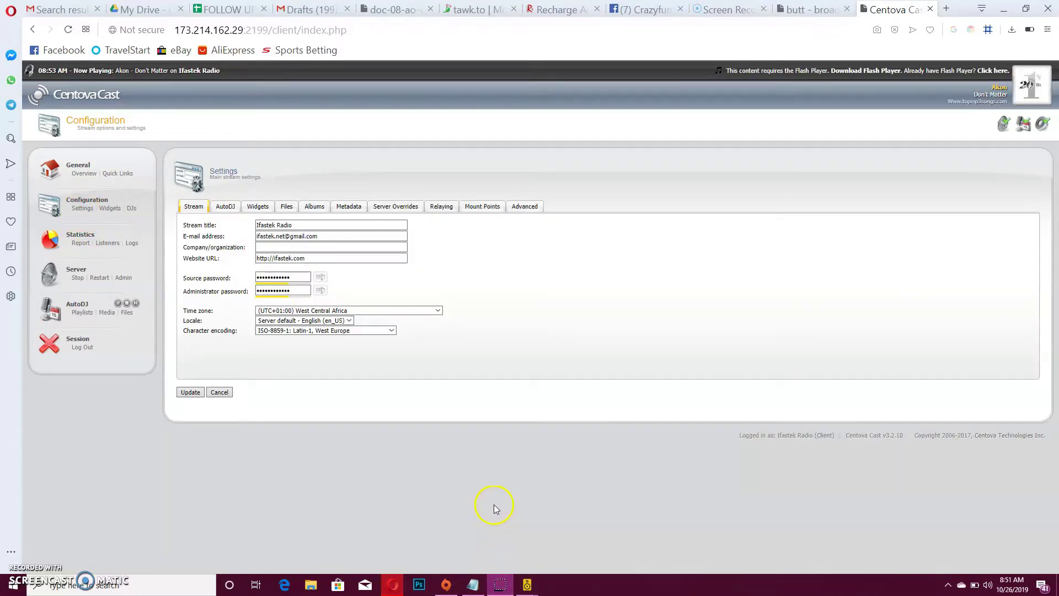
mouse_move(500, 592)
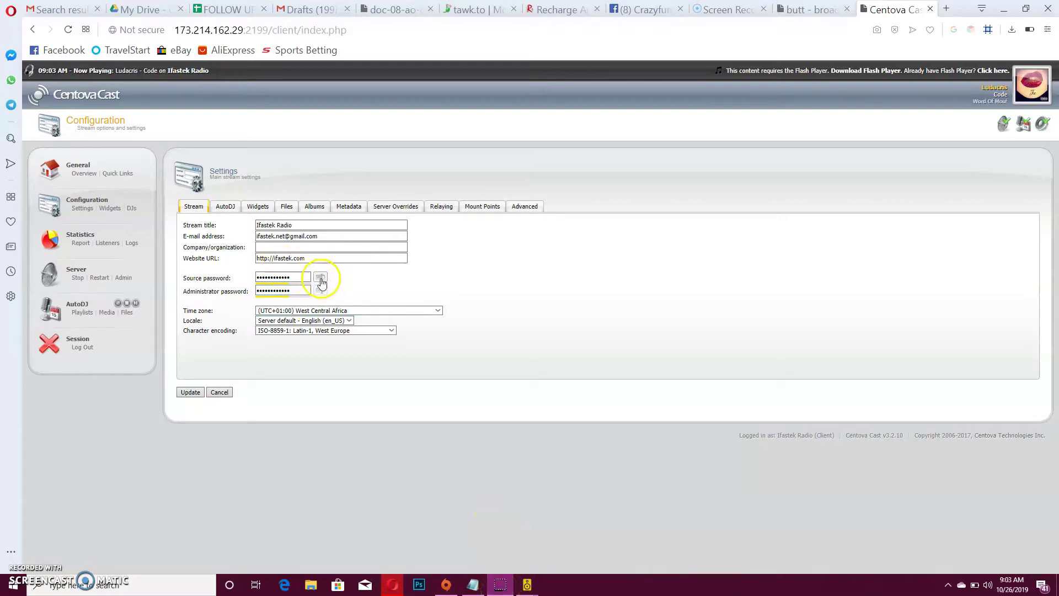
click(321, 277)
drag(301, 277, 245, 274)
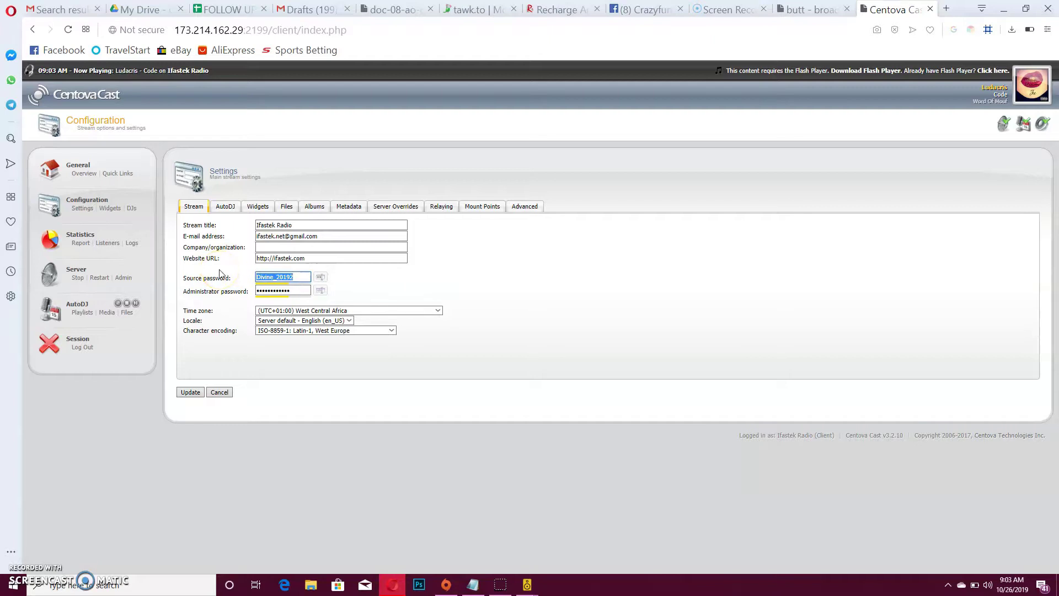
click(539, 291)
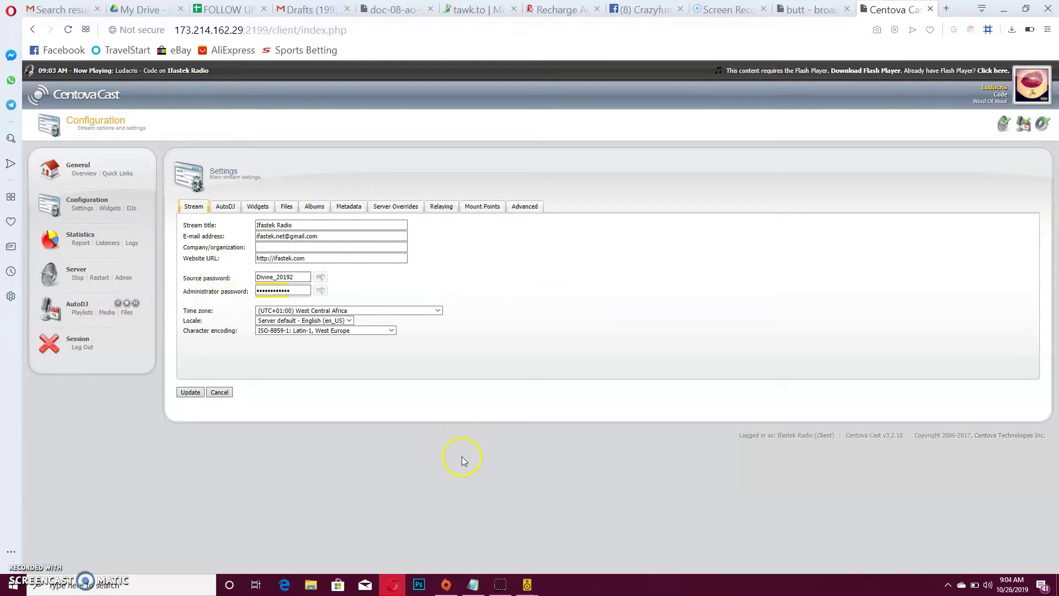
- Paste the source password into the MUST STOP AUTODJ server, verify it, and save the server
mouse_move(527, 584)
click(571, 547)
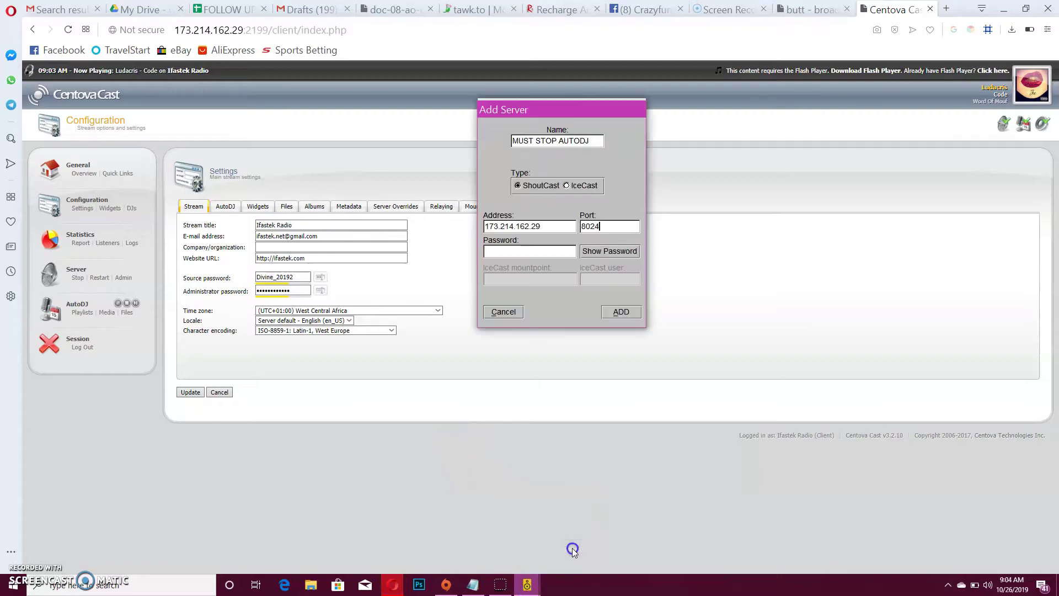
click(554, 249)
key(ctrl+v)
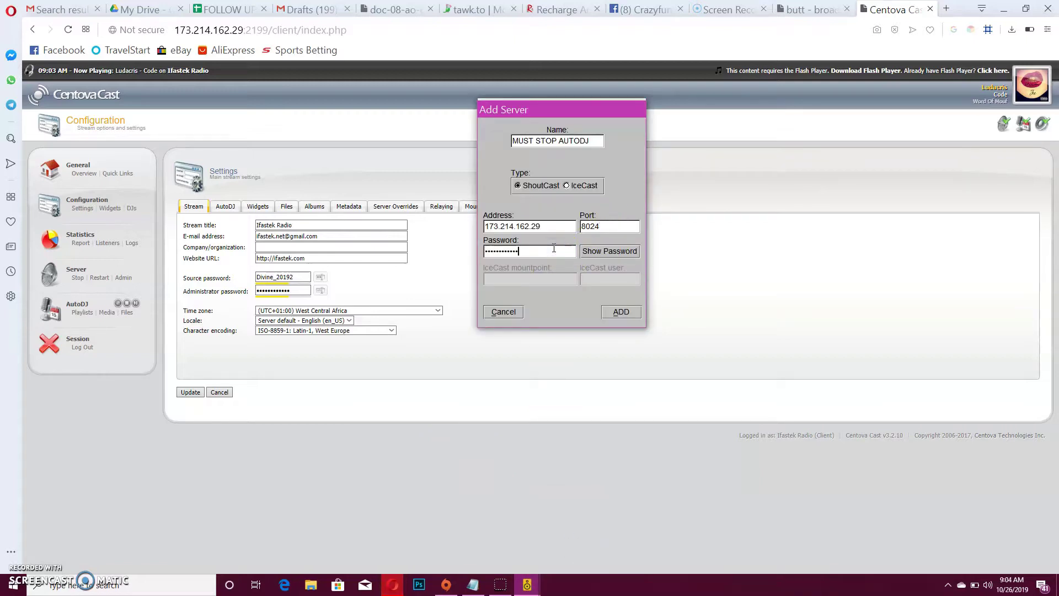
click(605, 255)
click(605, 255)
click(610, 314)
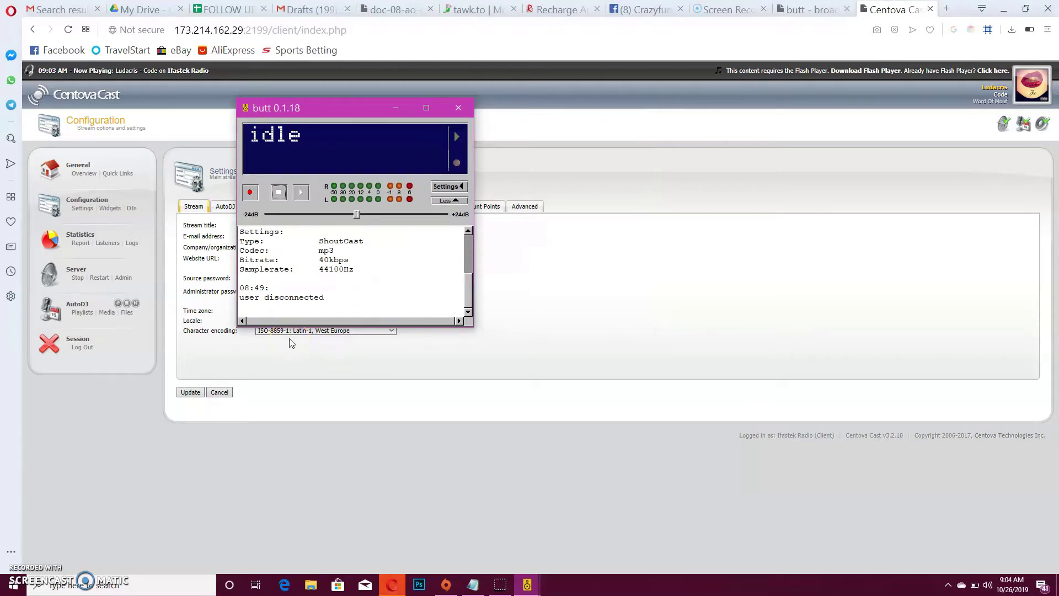
- Select MUST STOP AUTODJ as butt's active server in Settings and save
click(446, 188)
click(456, 188)
click(448, 187)
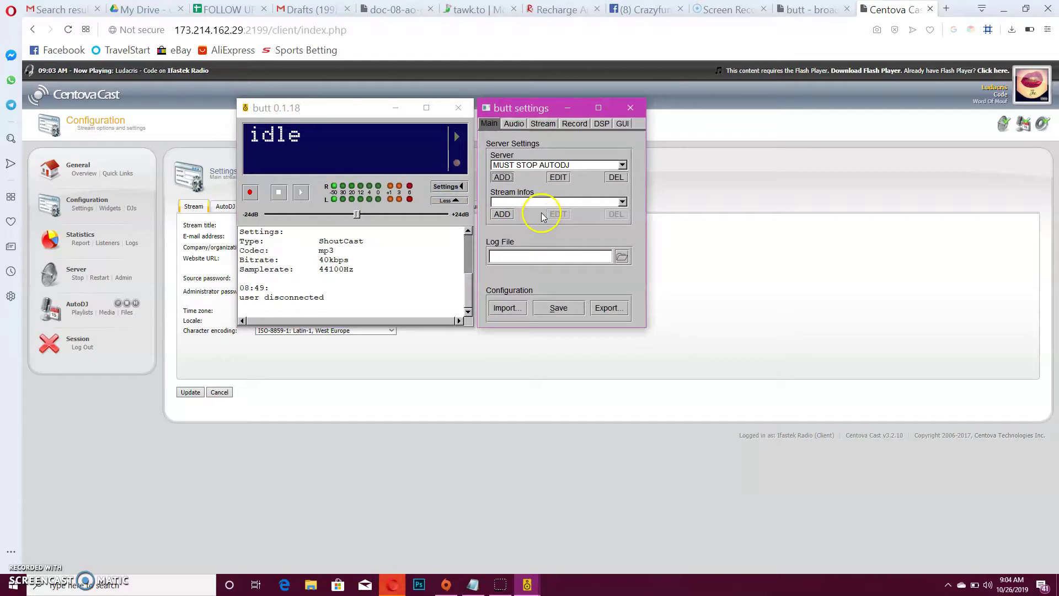
click(623, 166)
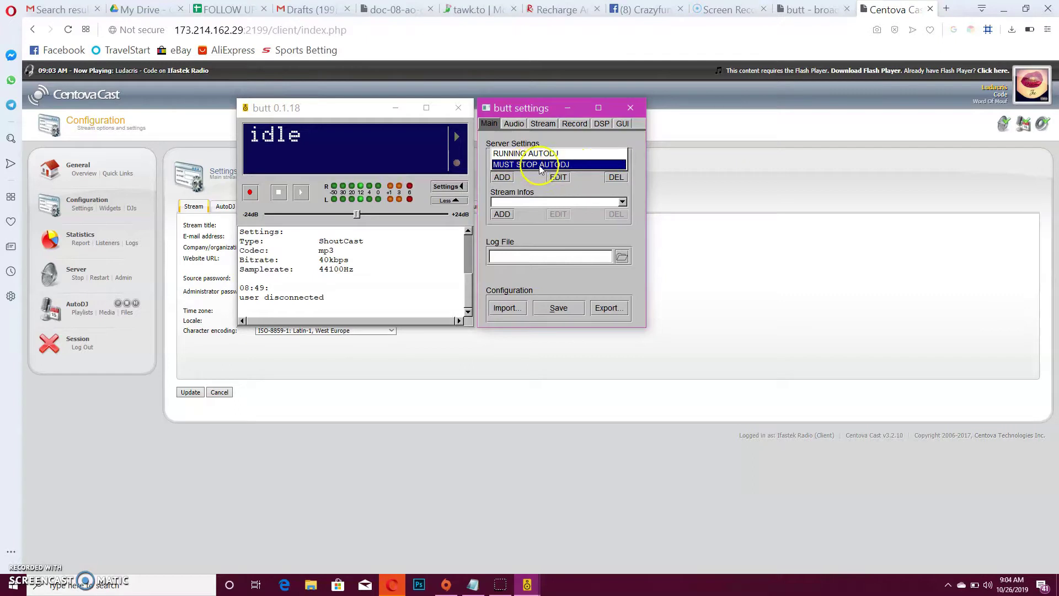
click(574, 165)
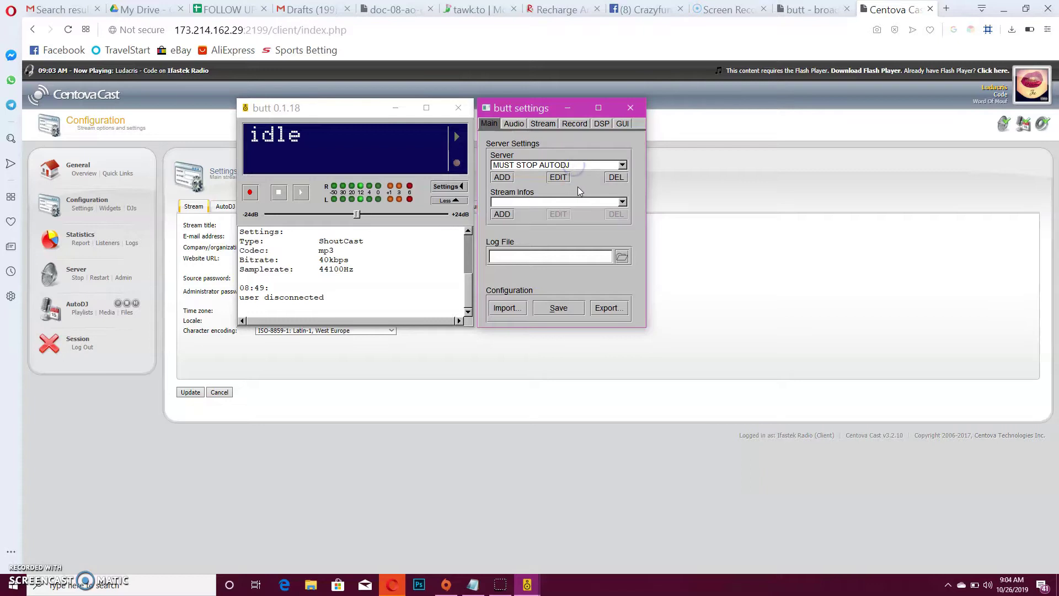
click(548, 313)
- Attempt streaming to MUST STOP AUTODJ at 173.214.162.29, then cancel while it's still connecting
click(210, 366)
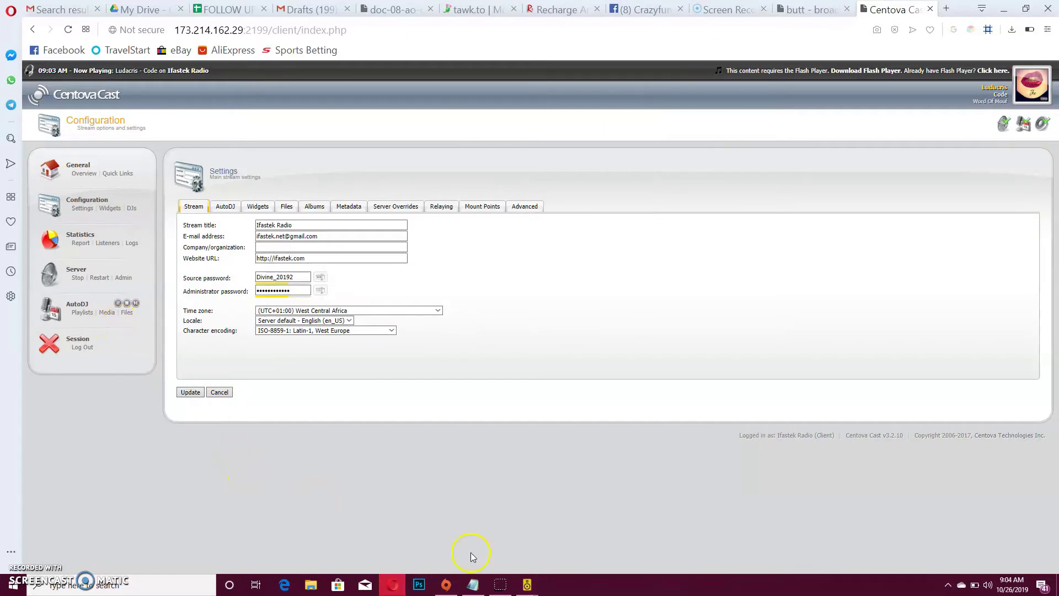
mouse_move(534, 584)
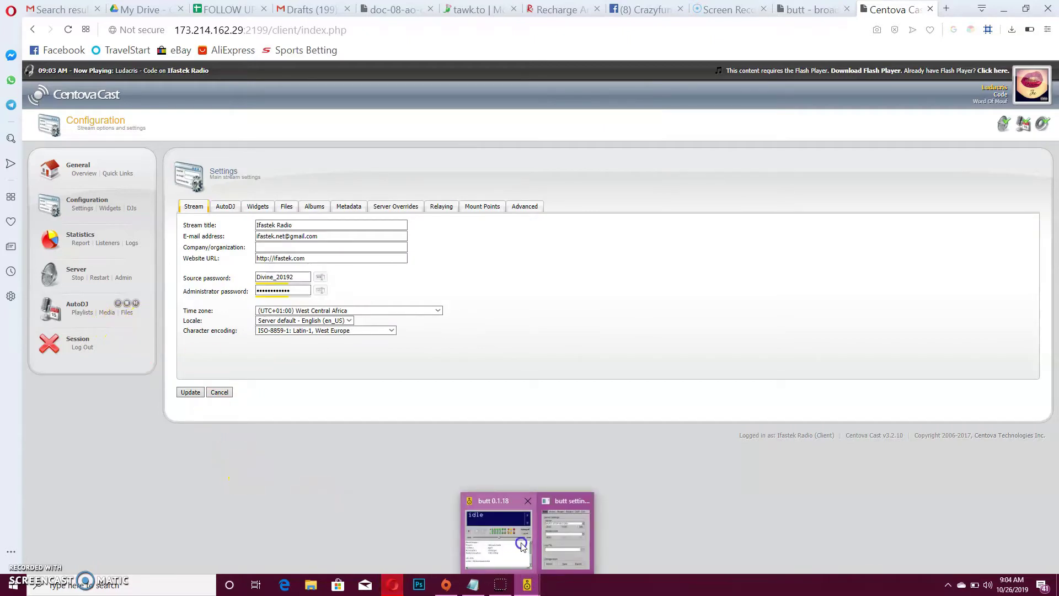
click(522, 545)
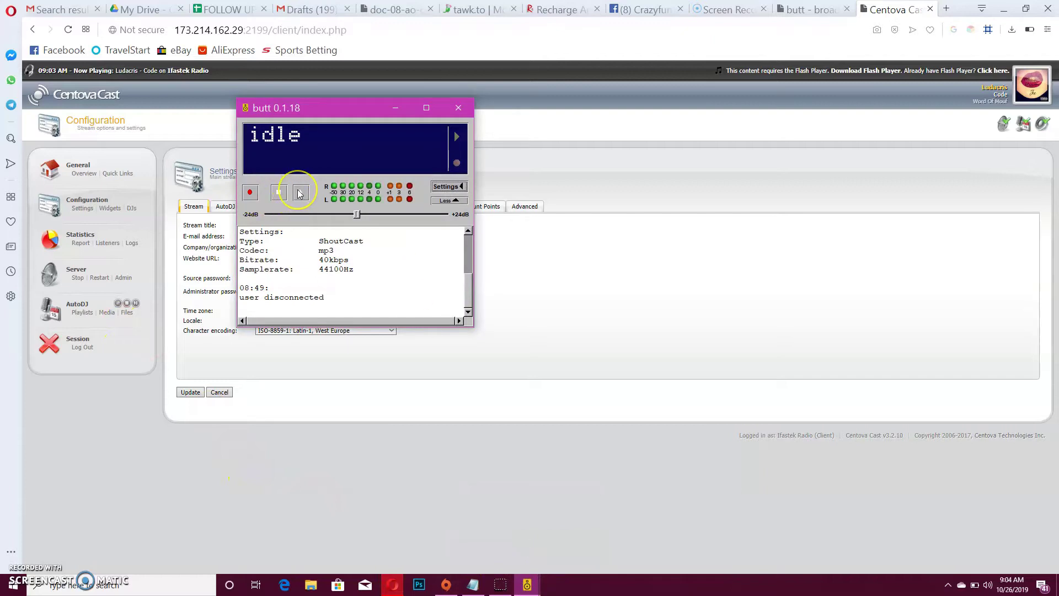
click(301, 192)
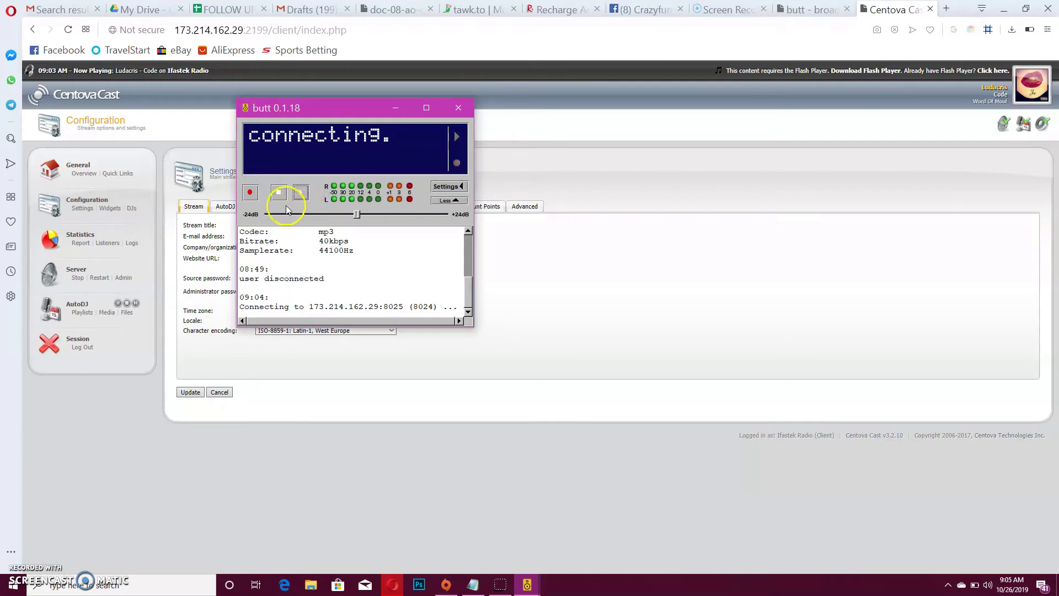
click(279, 195)
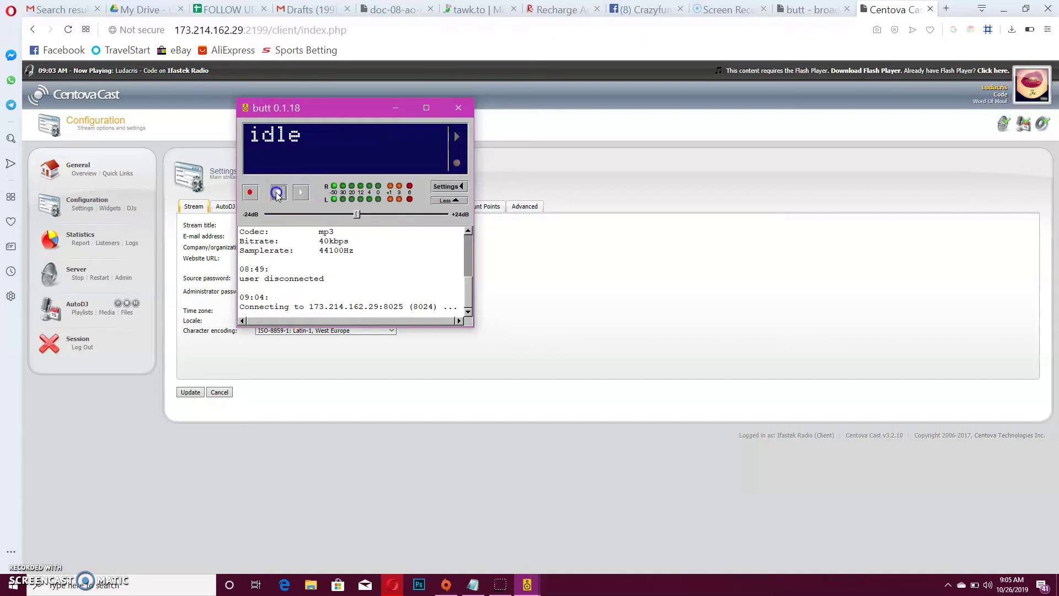
- Stop Centova Cast's AutoDJ until it reports 'AutoDJ deactivated successfully'
click(131, 404)
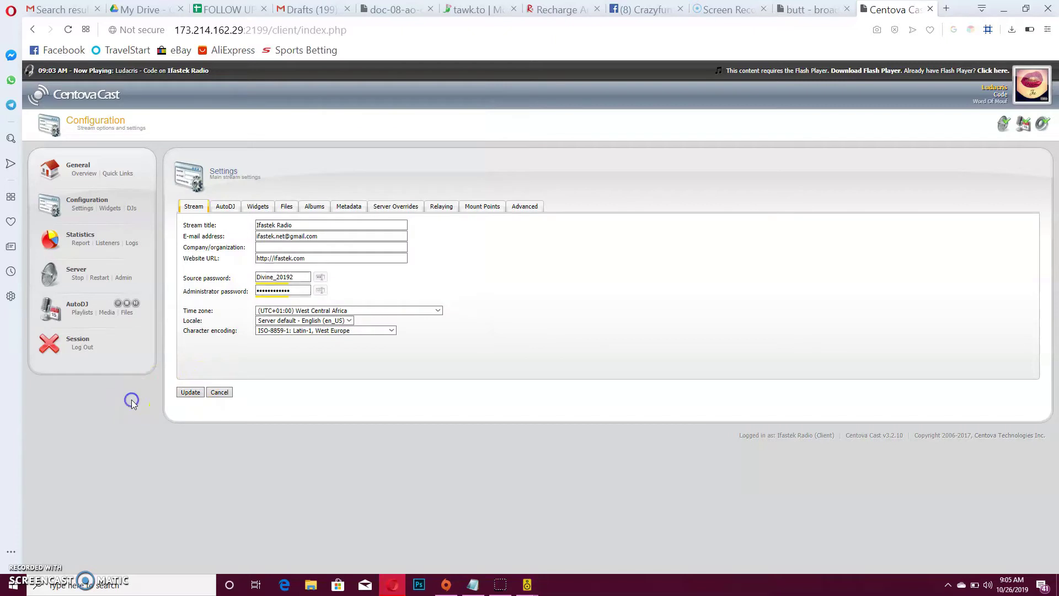
click(127, 305)
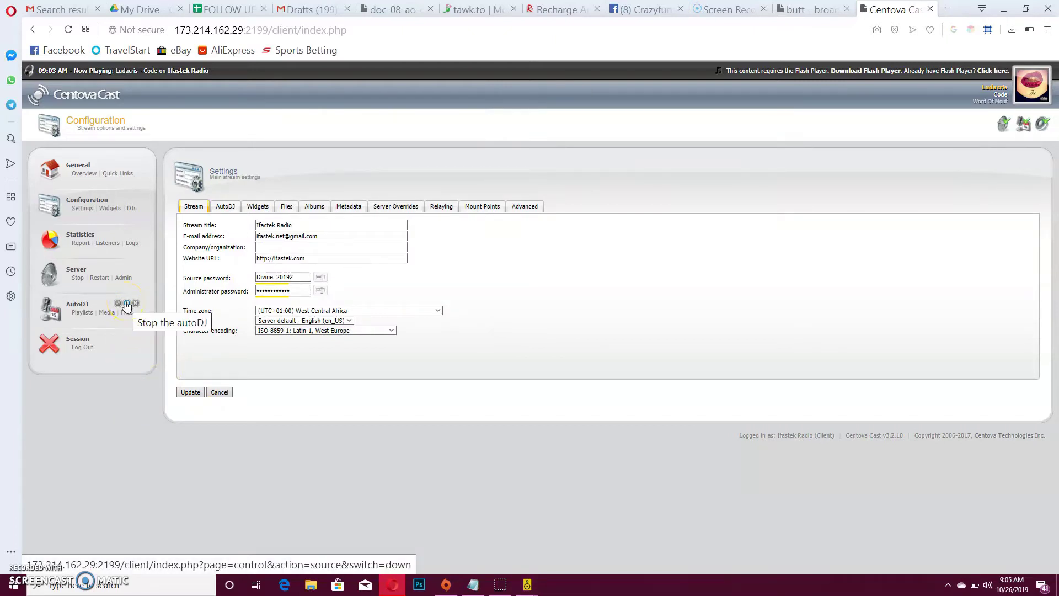
click(127, 305)
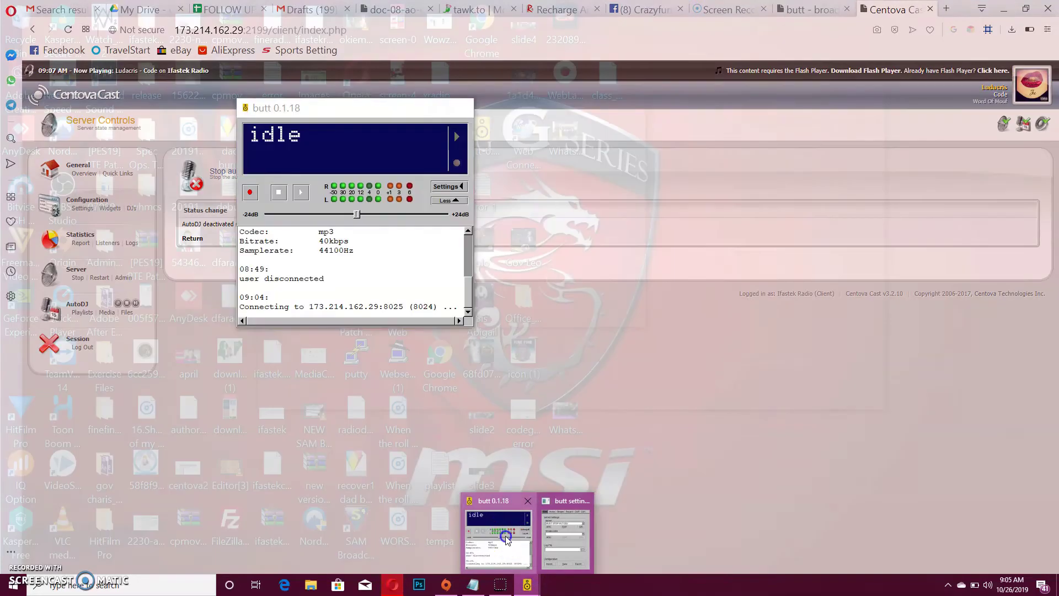
- Go live on MUST STOP AUTODJ for about 40 seconds, then bring Centova Cast's Stop autoDJ page forward
click(503, 538)
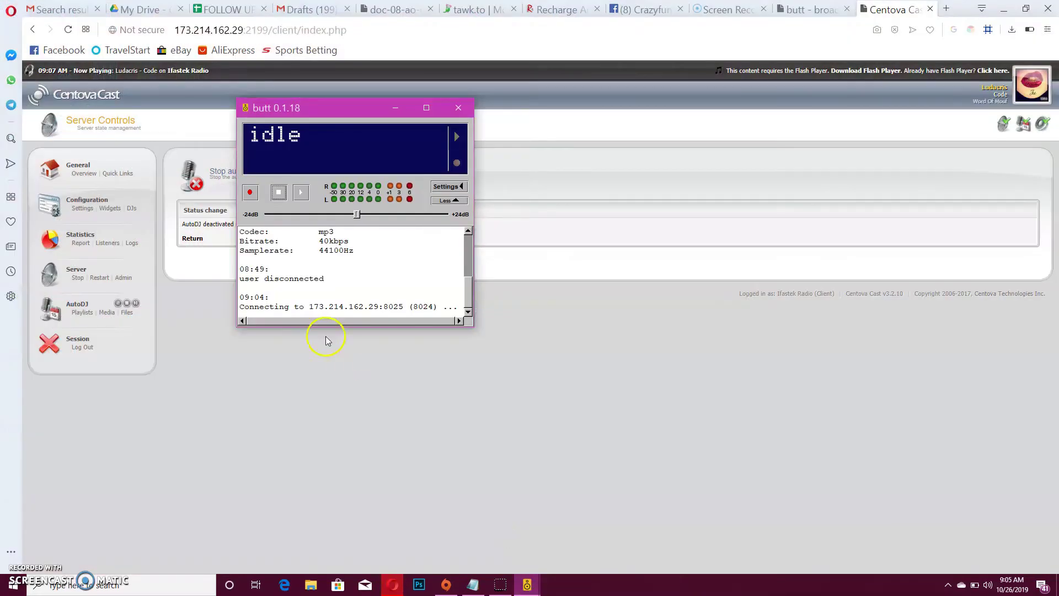
click(301, 192)
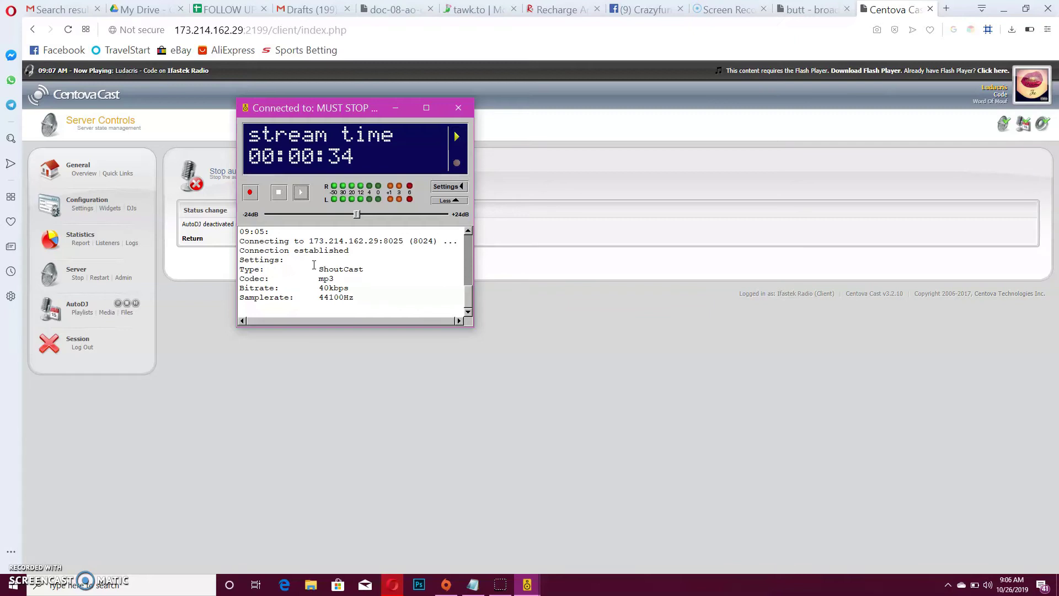
click(278, 255)
click(141, 574)
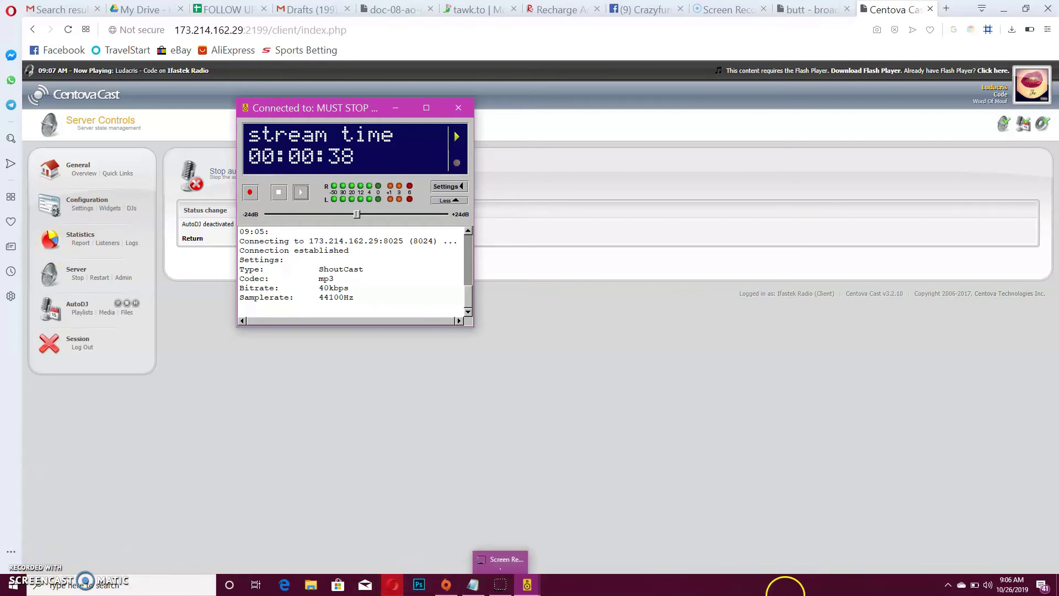
click(948, 583)
click(943, 577)
click(756, 449)
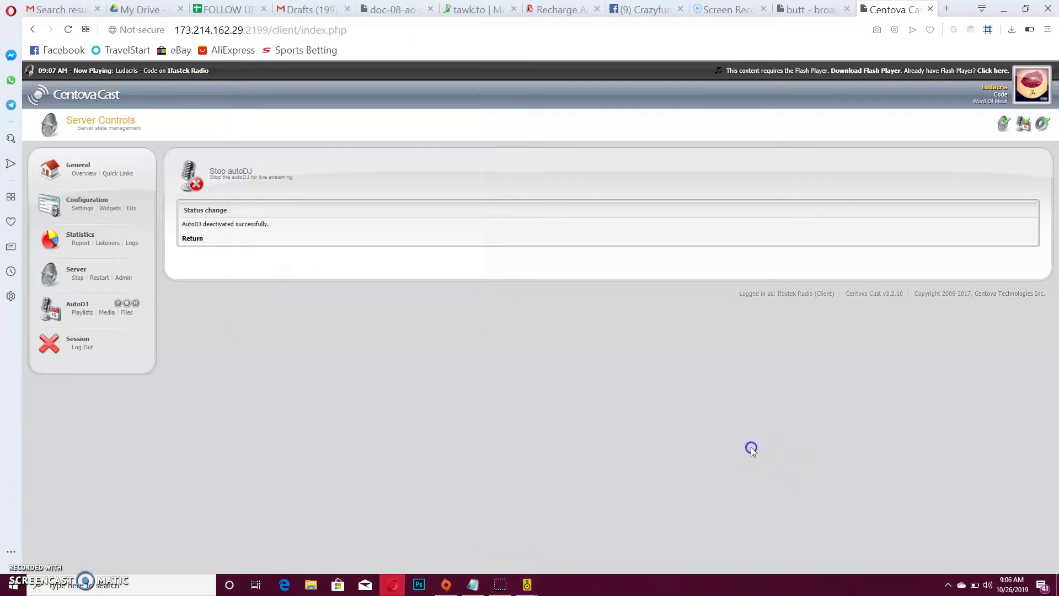
click(429, 333)
click(147, 279)
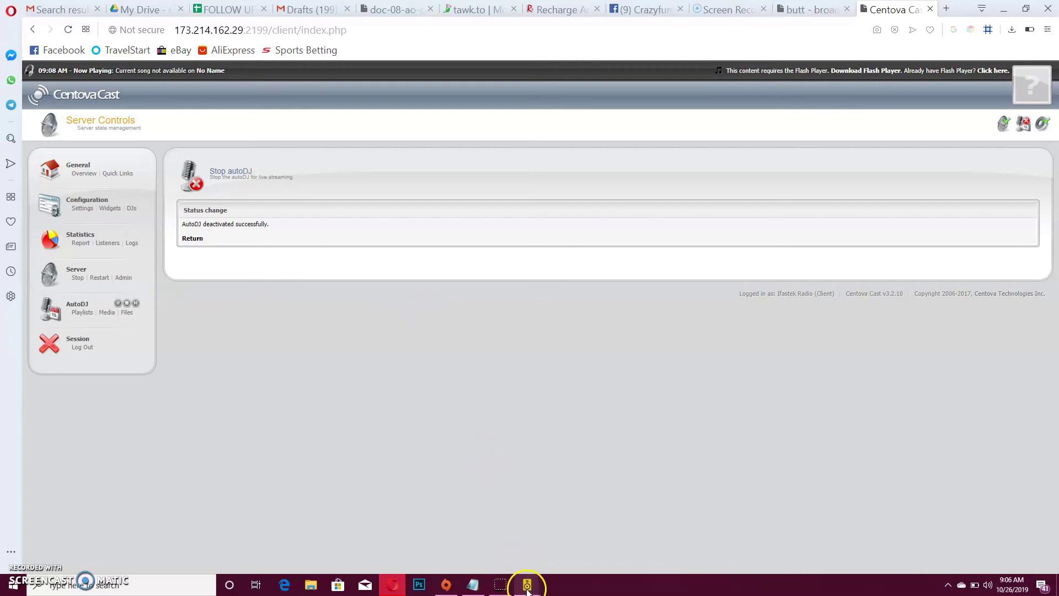
mouse_move(527, 588)
click(510, 550)
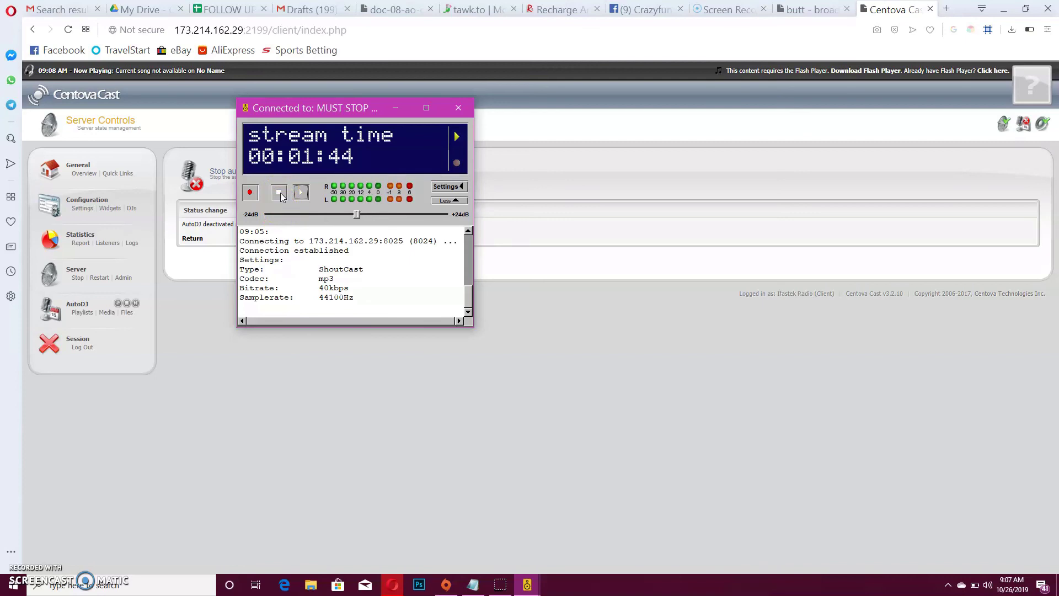
- Stop the butt broadcast and open its settings showing the MUST STOP AUTODJ server
click(279, 192)
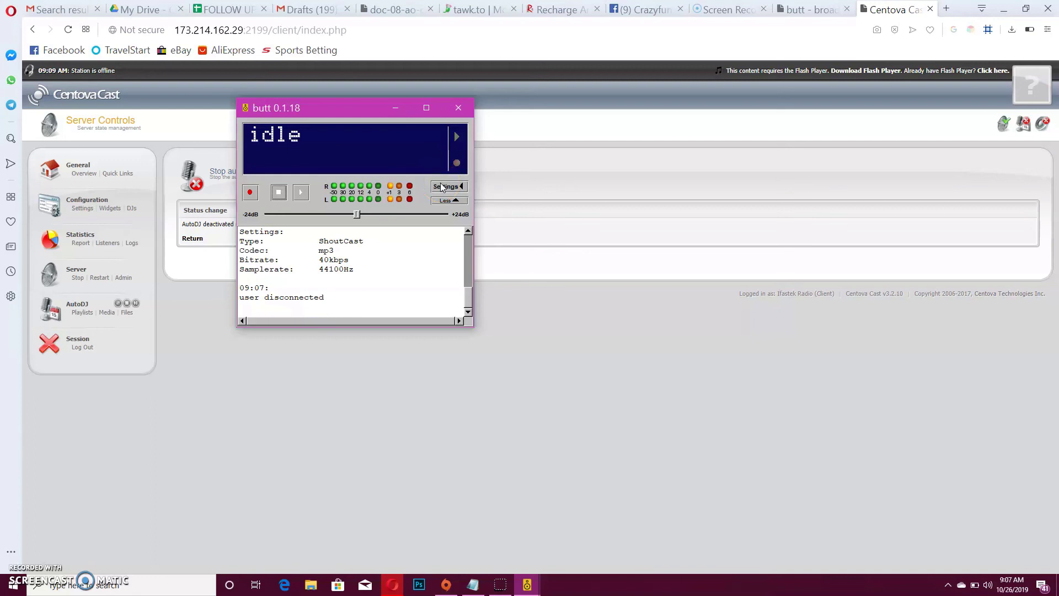
click(441, 187)
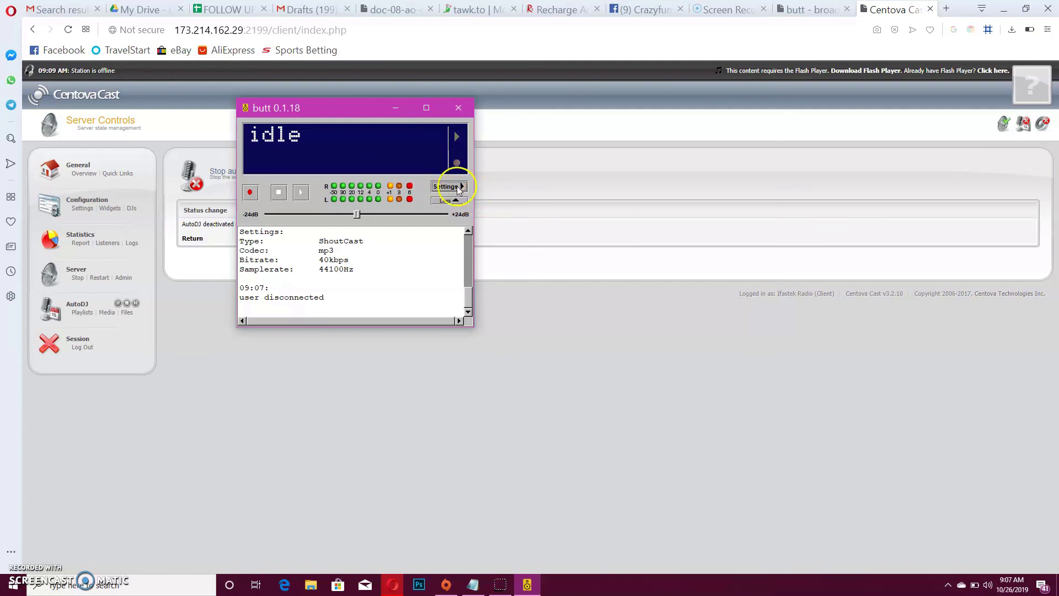
click(448, 188)
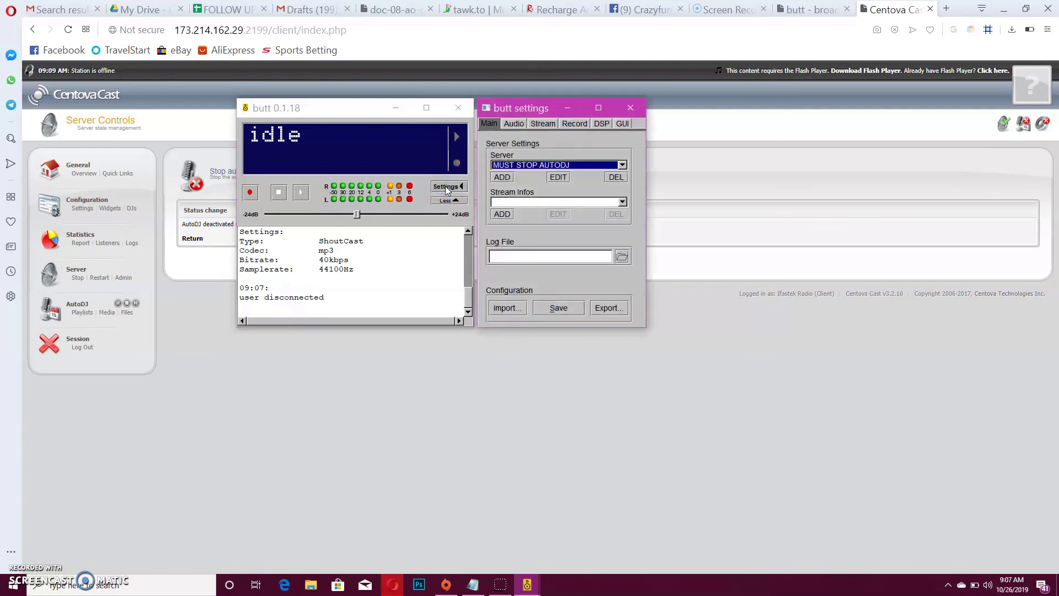